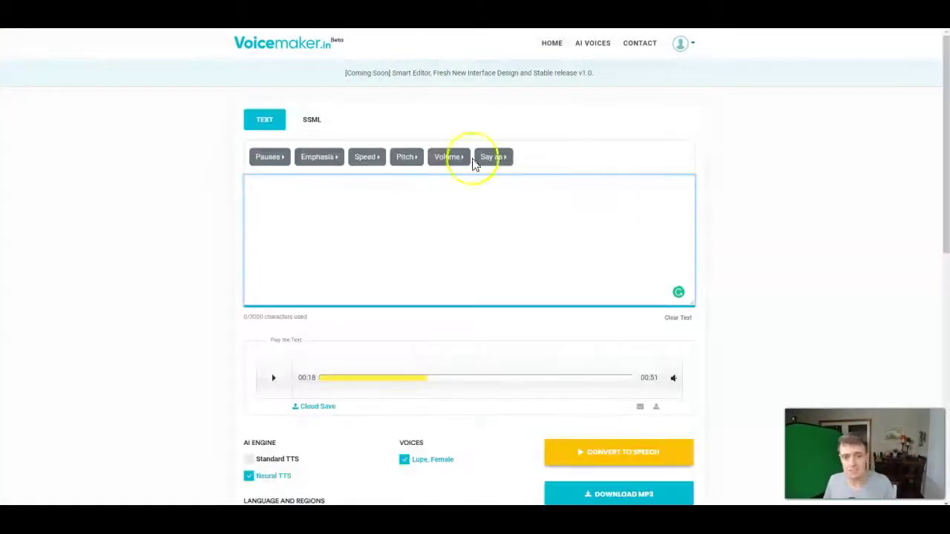
- Fill the text box with the three-paragraph chatbot script and switch the AI engine to Standard TTS
type("You either hate or love chatbots.  Not much in between, unless of course you don't know what they are or ignore them altogether.  Most business owners love them and most customers can be frustrated by them, especially those chatbots that \"try\" to talk like a human but instead respond with a lot of \"I do not know how to answer that\" or answer the question wrong entirely.  Today we are talking about why, how, and when a chatbot can be effective.  This is entirely dependent on your business or your offer.  Ideally, your chatbot will be a gatekeeper, offer free gifts in exchange for contact details (emails), and handle basic inquiries.  It doesn't need to leverage full-on AI to be effective for your business.  That stuff is cool but having a practical chatbot will always reign supreme.")
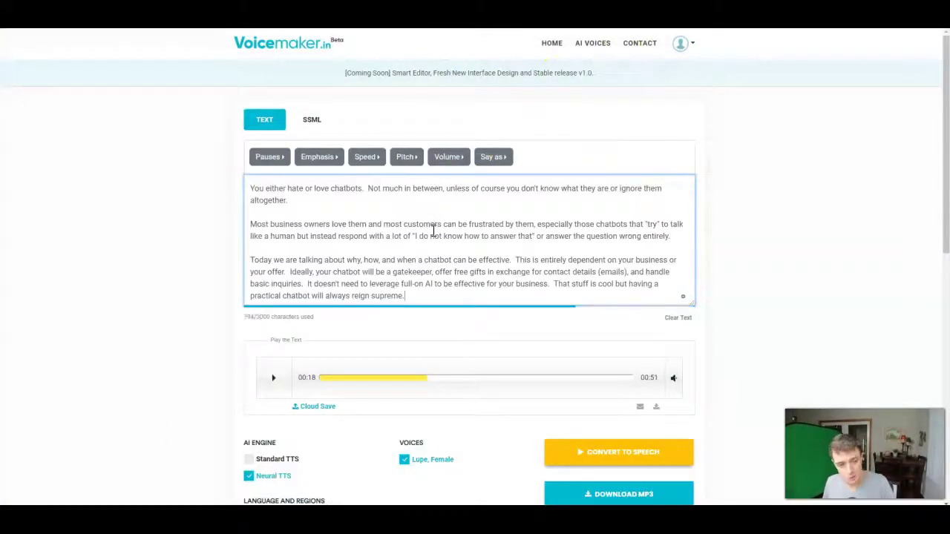
scroll(923, 186, "down", 2)
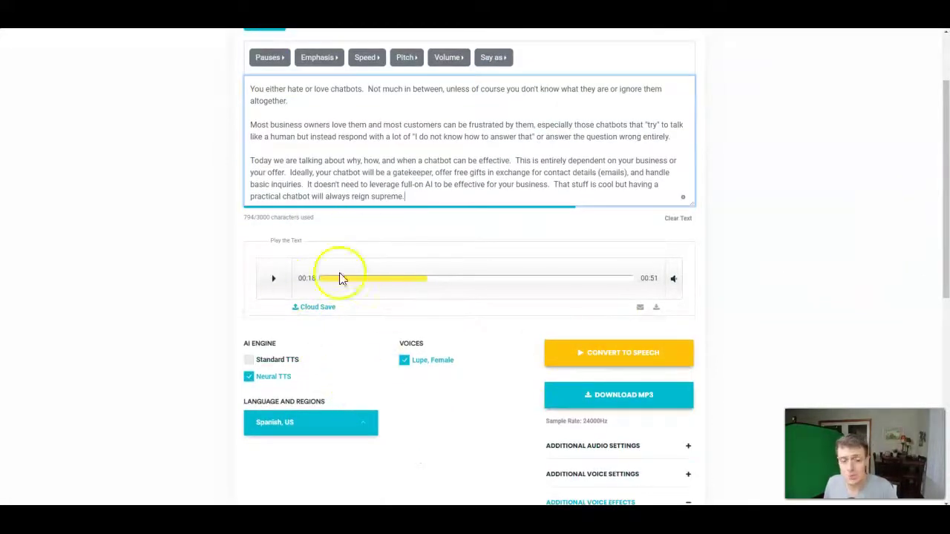
scroll(351, 403, "down", 2)
scroll(352, 403, "up", 1)
scroll(352, 403, "up", 1)
left_click(249, 359)
scroll(310, 276, "down", 2)
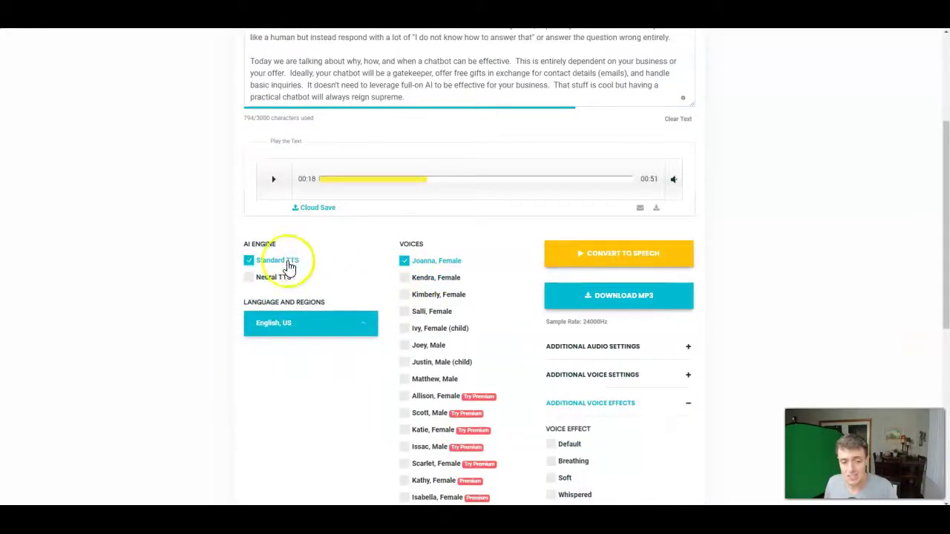
- Look through the Standard TTS voices and the list of available languages and regions
scroll(378, 282, "down", 2)
scroll(479, 141, "down", 2)
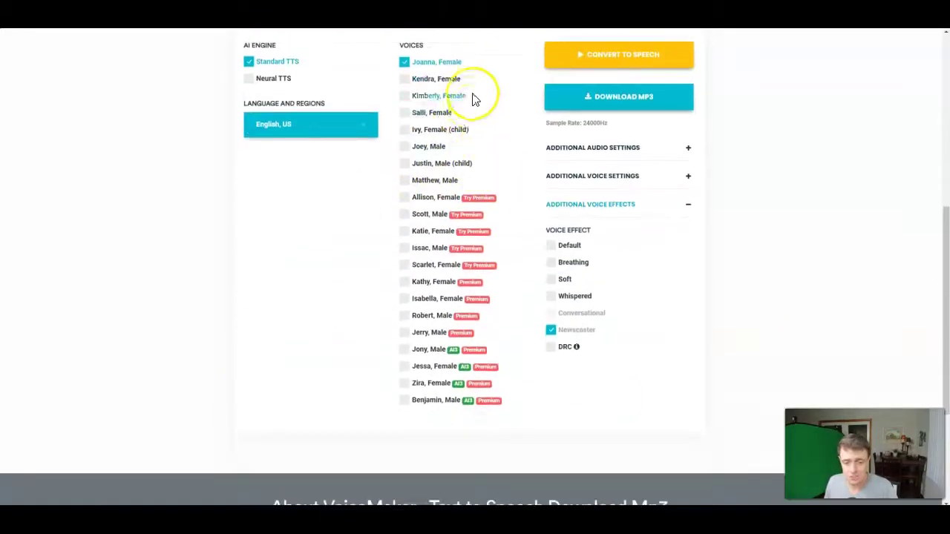
scroll(462, 204, "up", 2)
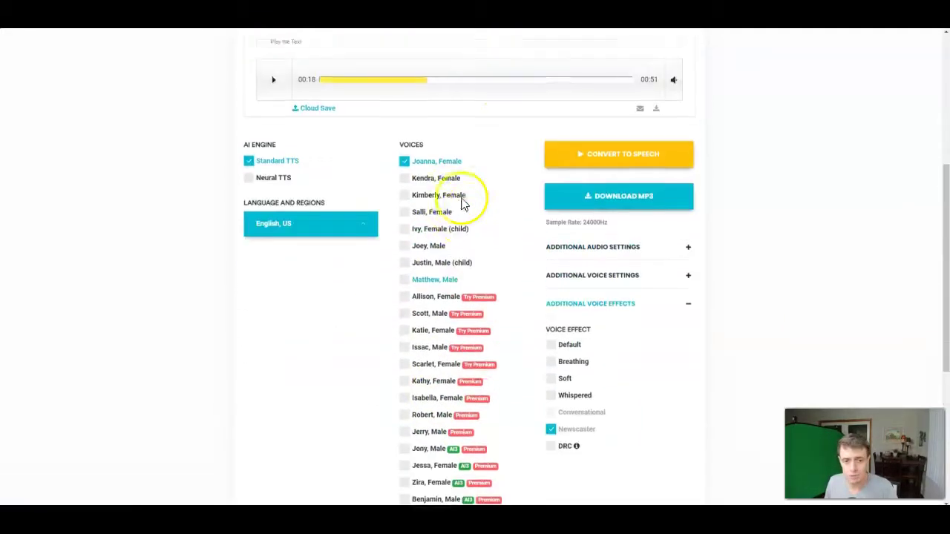
left_click(301, 232)
scroll(297, 283, "up", 1)
scroll(300, 312, "down", 5)
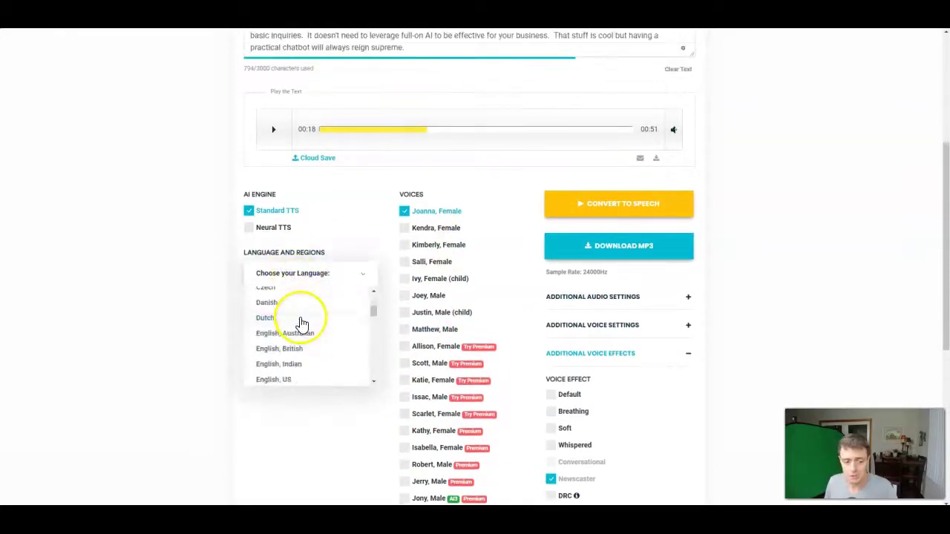
scroll(304, 324, "down", 8)
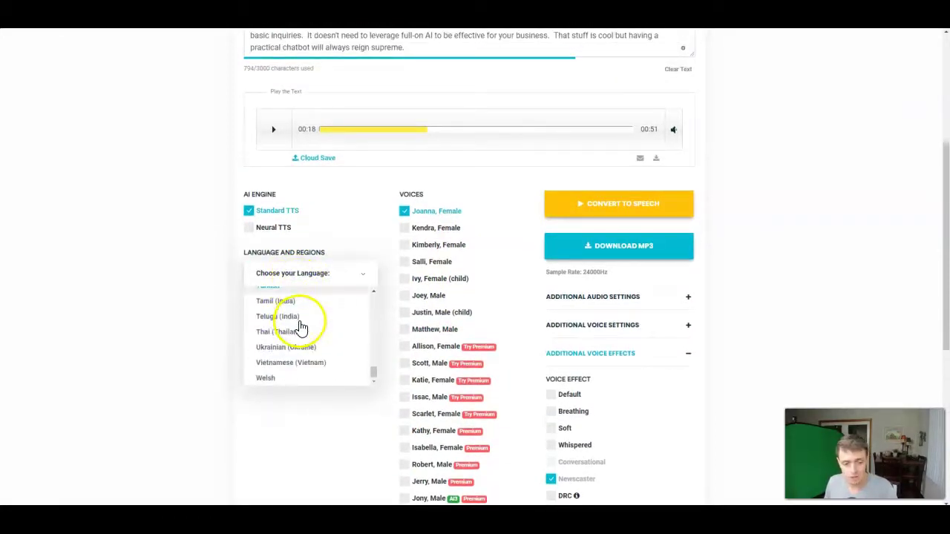
left_click(325, 446)
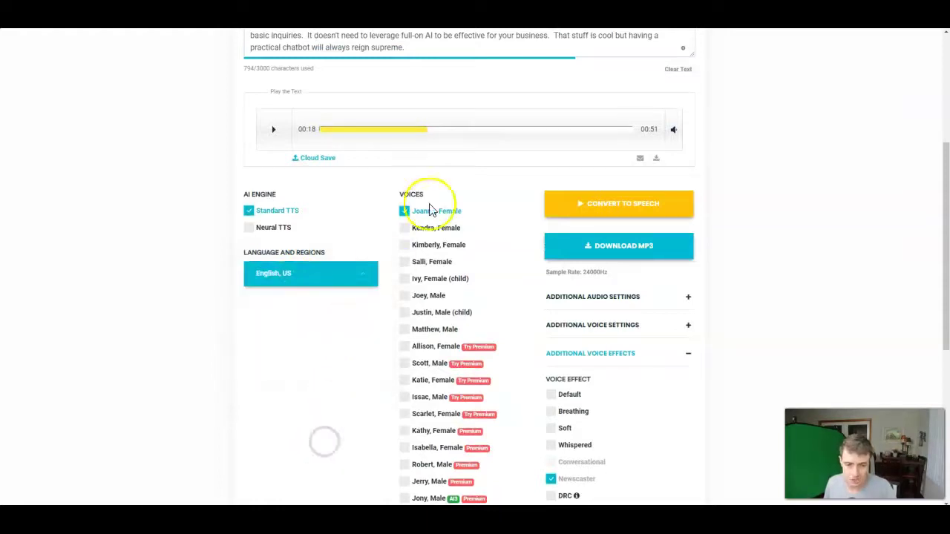
- Open voicemaker.in in a new incognito browser window placed over the current page
scroll(494, 195, "up", 3)
left_click(936, 22)
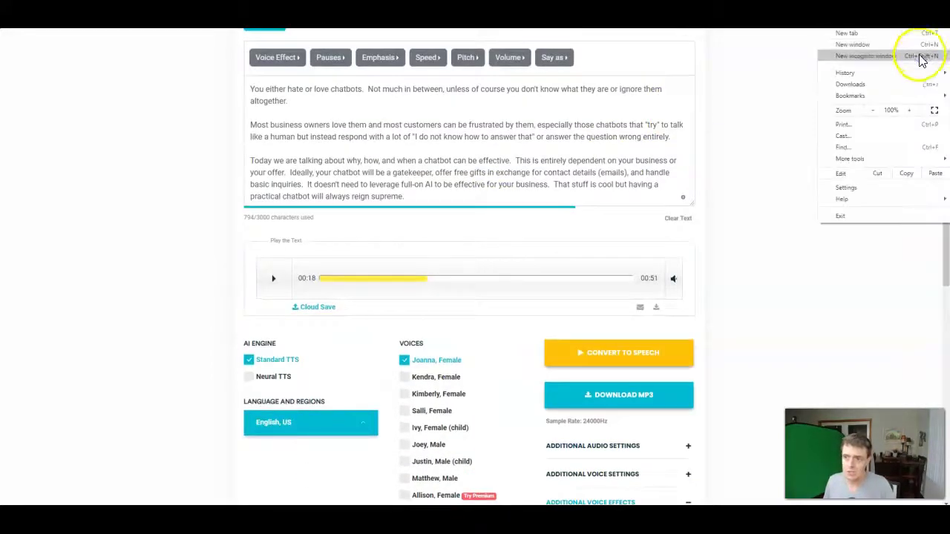
left_click(922, 57)
left_click_drag(667, 30, 515, 126)
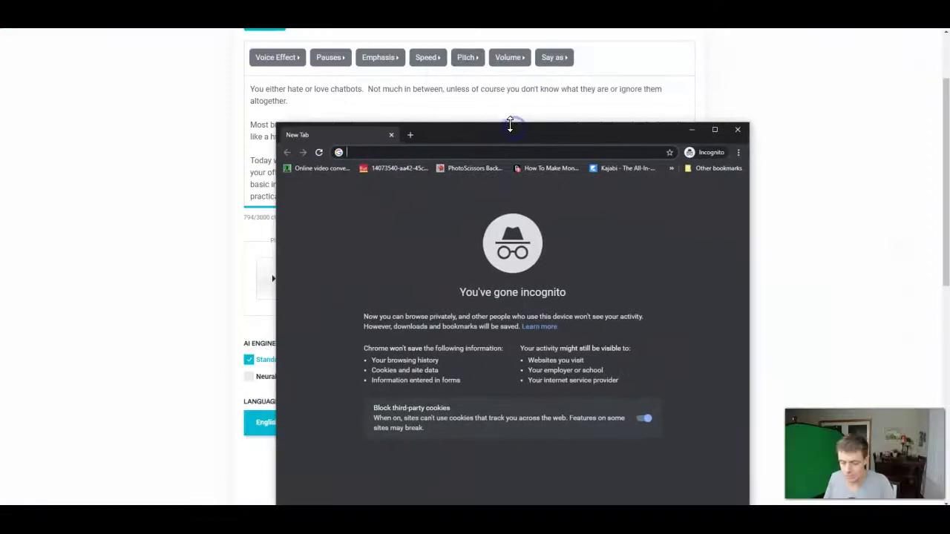
type("voicemaker.in")
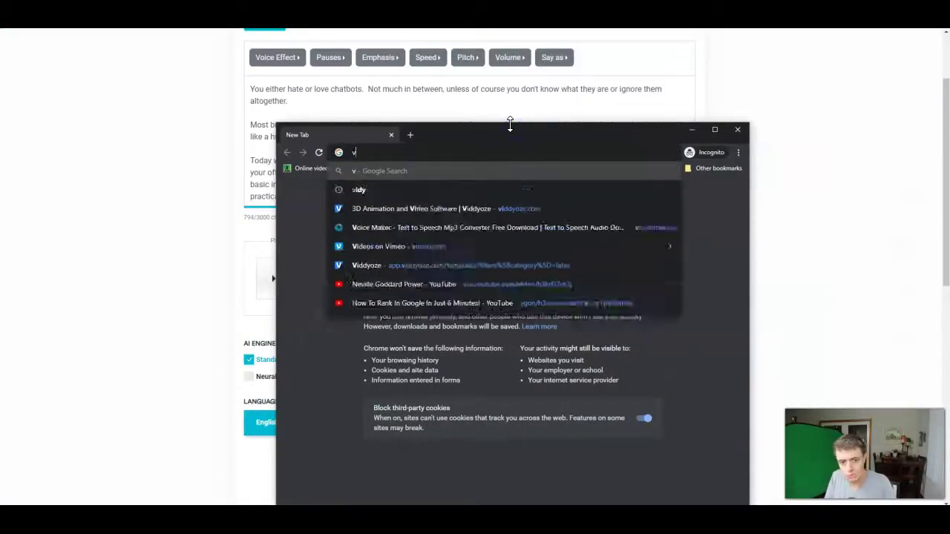
key("Return")
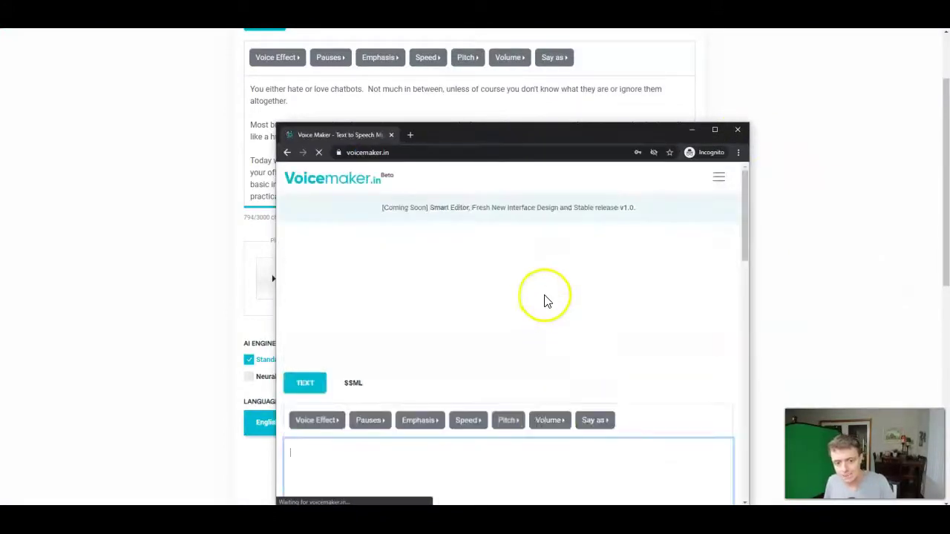
- Insert the same chatbot script into the incognito page's text box and check the character limit
scroll(421, 311, "down", 3)
left_click(396, 300)
type("You either hate or love chatbots.  Not much in between, unless of course you don't know what they are or ignore them altogether.  Most business owners love them and most customers can be frustrated by them, especially those chatbots that \"try\" to t")
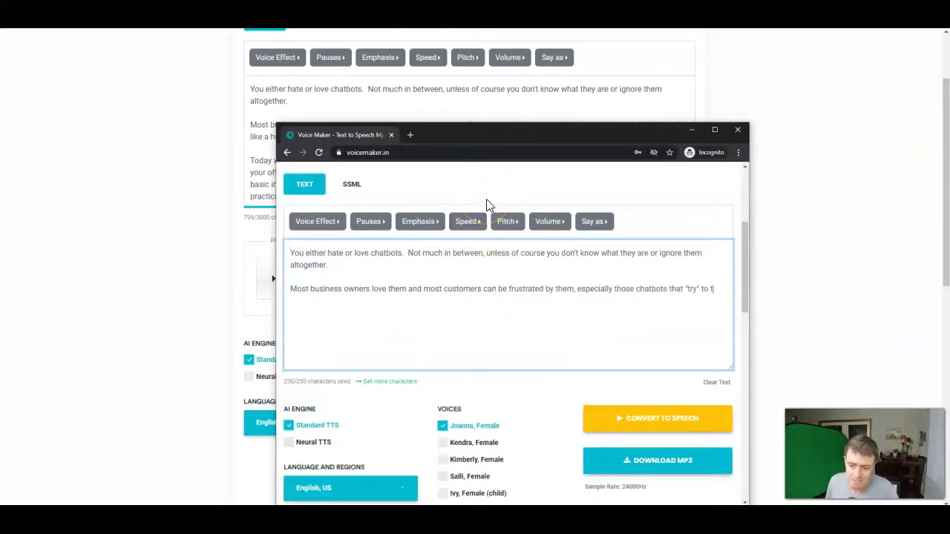
scroll(415, 312, "down", 1)
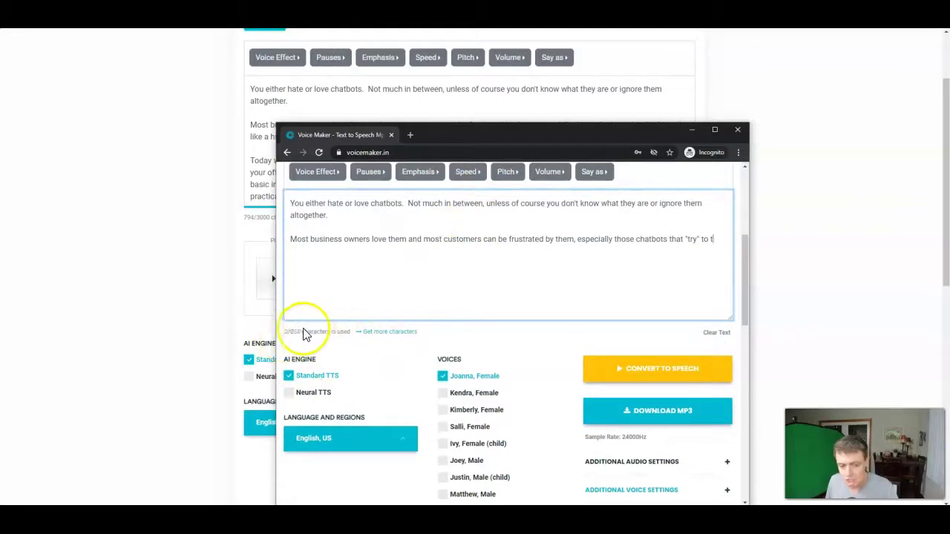
scroll(326, 326, "up", 1)
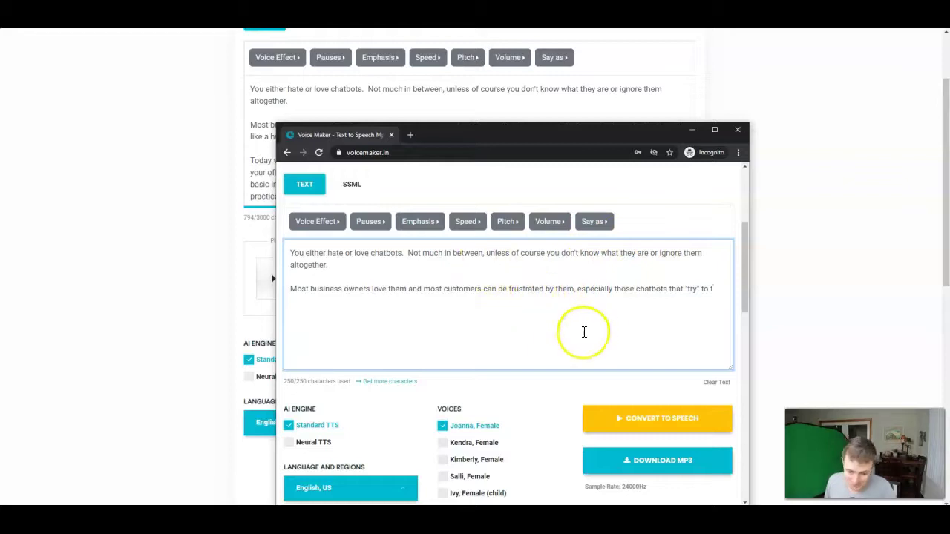
- Examine the voices and voice settings offered without an account, and close the incognito window
scroll(584, 333, "down", 4)
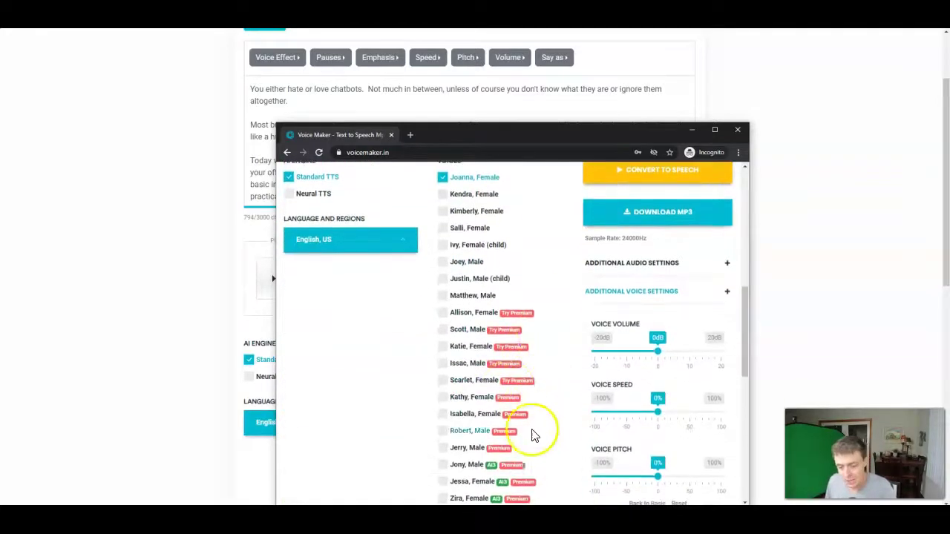
scroll(487, 318, "down", 2)
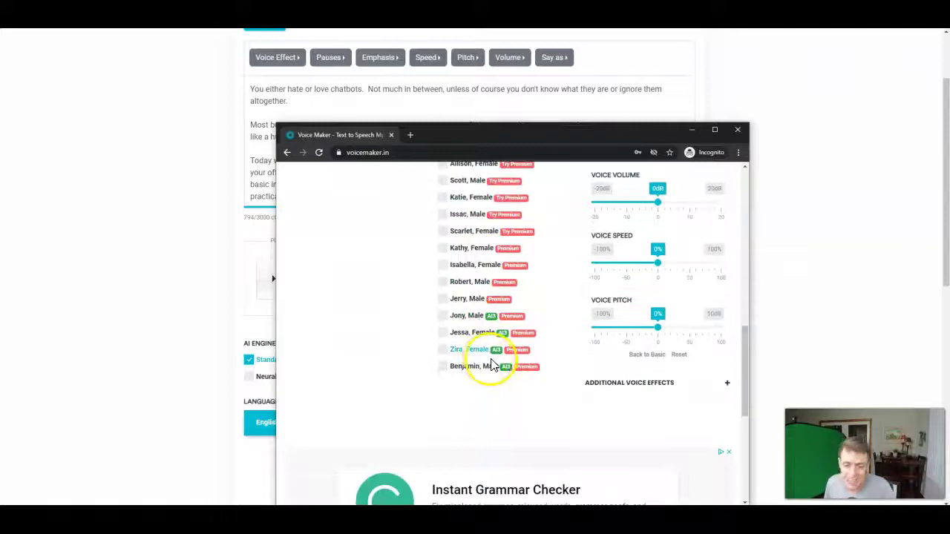
scroll(505, 390, "up", 3)
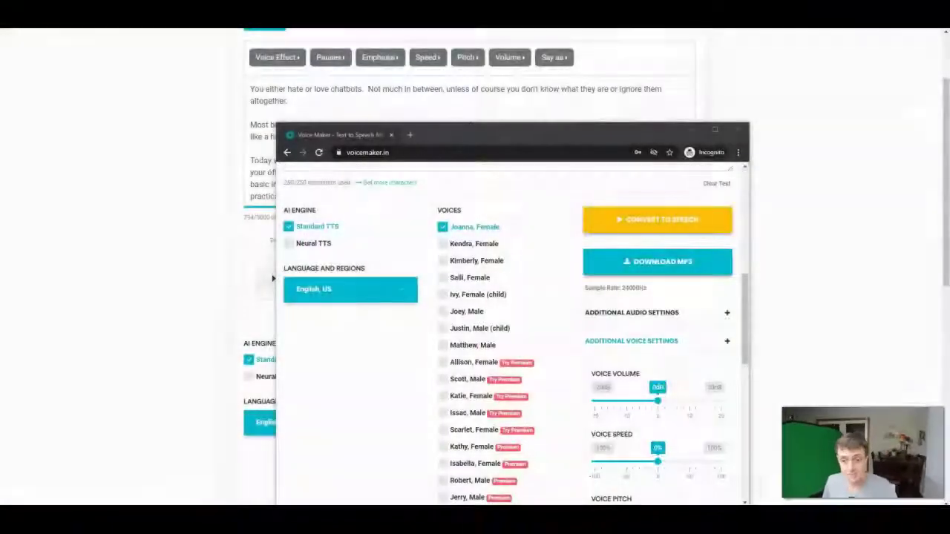
left_click(744, 136)
- Switch the AI engine to Neural TTS and choose the Matthew, Male voice
scroll(382, 318, "up", 1)
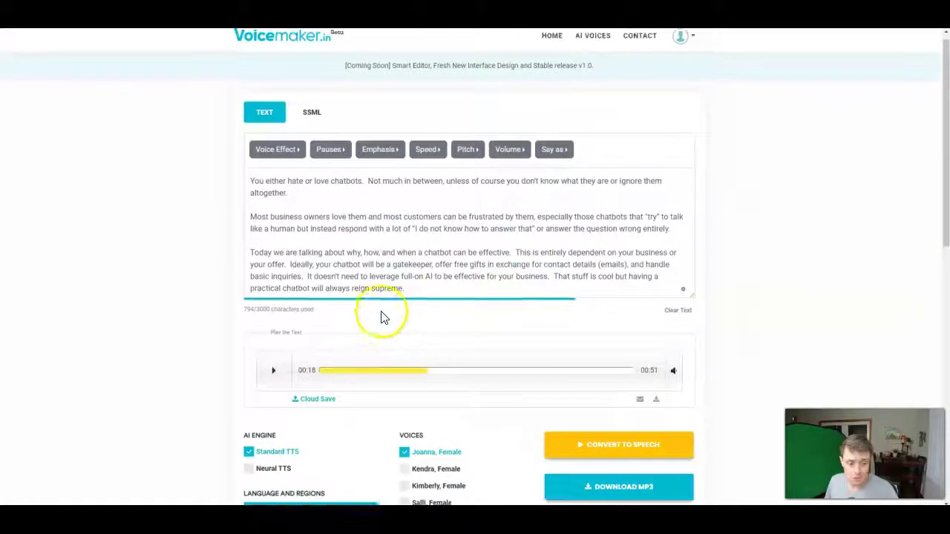
scroll(297, 289, "down", 3)
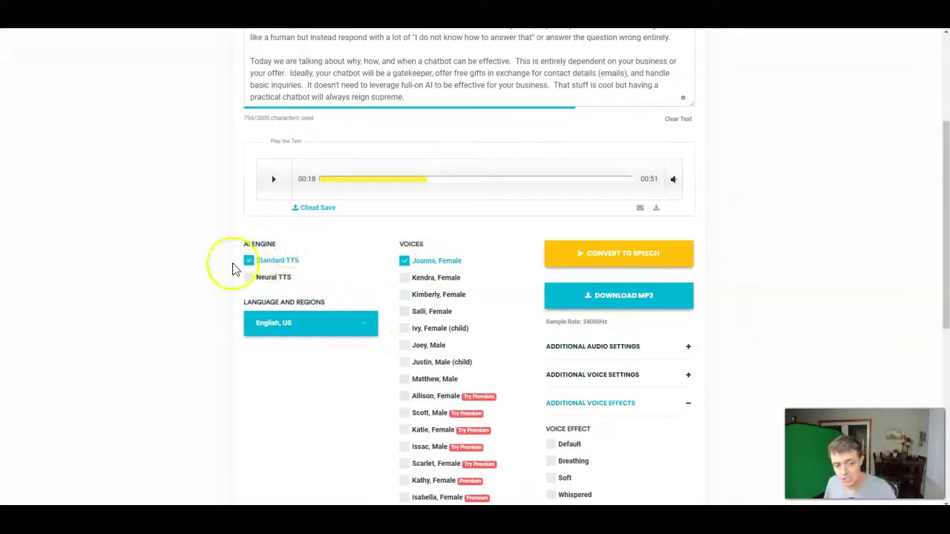
left_click(276, 277)
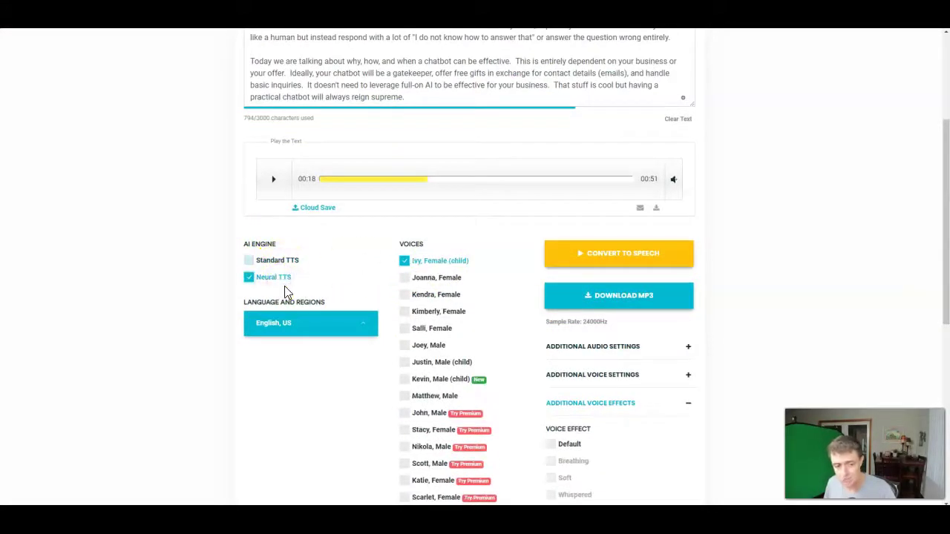
scroll(346, 339, "down", 3)
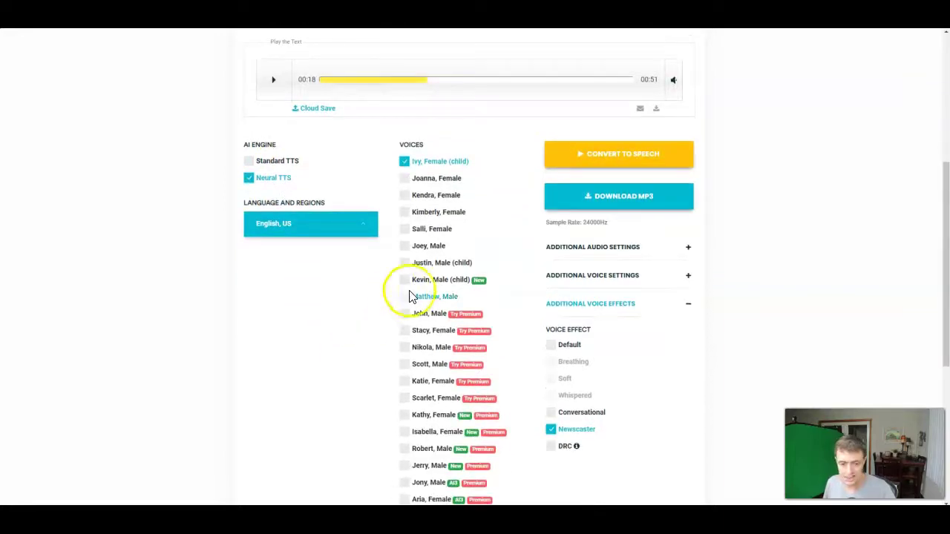
left_click(407, 299)
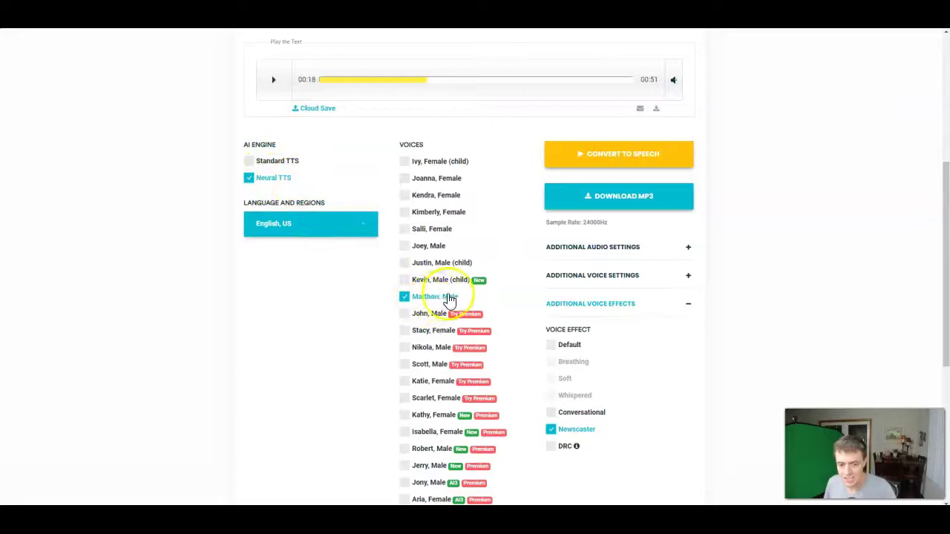
- Choose the Conversational voice effect for the selected voice and dismiss the notice
scroll(560, 371, "down", 1)
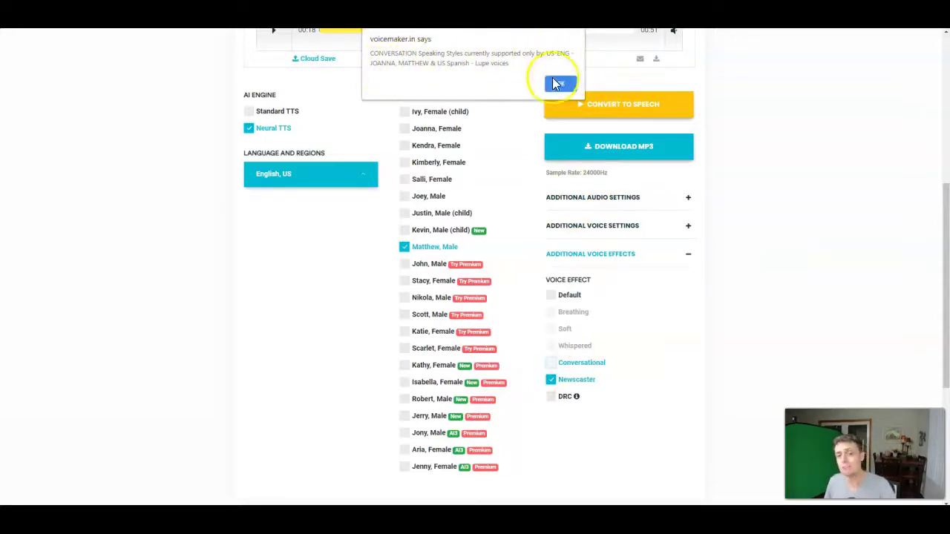
left_click(561, 83)
scroll(509, 183, "up", 5)
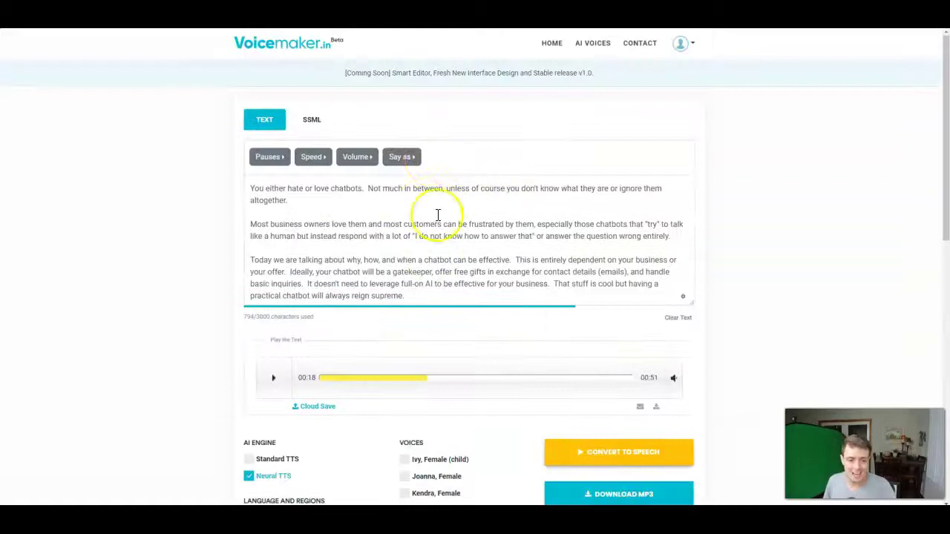
- In the second paragraph, replace "them" after "Most business owners love" with "the results a chatbot provides,"
left_click(299, 197)
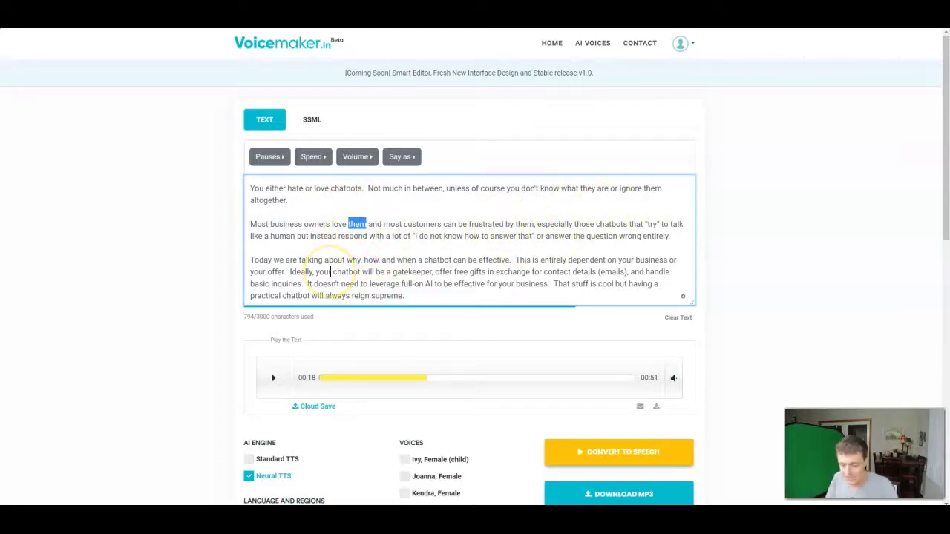
type("chatb")
key("BackSpace")
key("BackSpace")
key("BackSpace")
key("BackSpace")
key("BackSpace")
type("the results a chatbot")
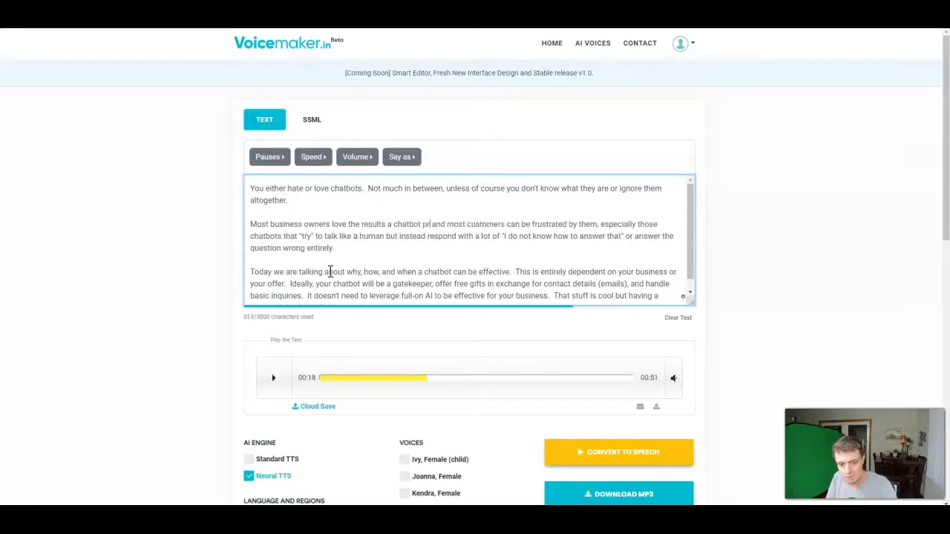
type(" provides,")
- Replace "and most" before "customers" in the second paragraph with "while some"
key("Delete")
key("Delete")
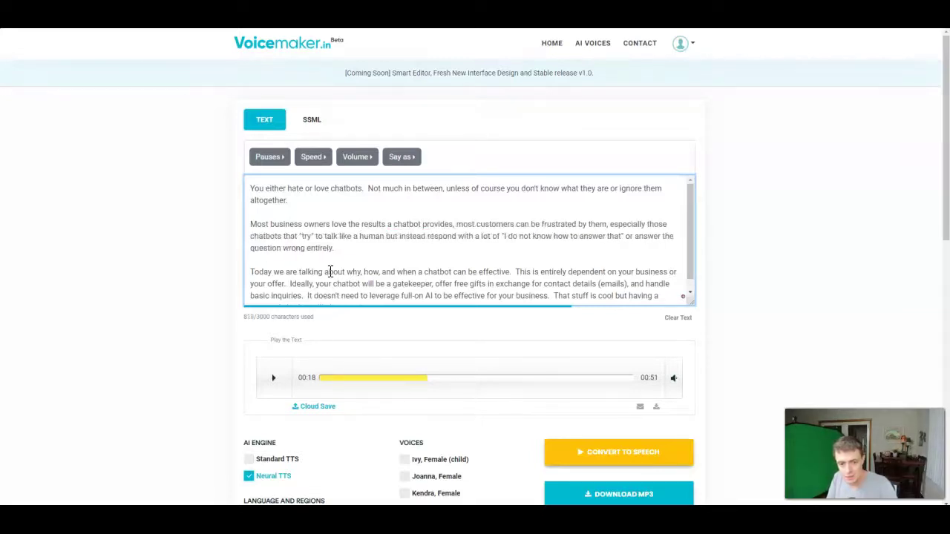
type("while ")
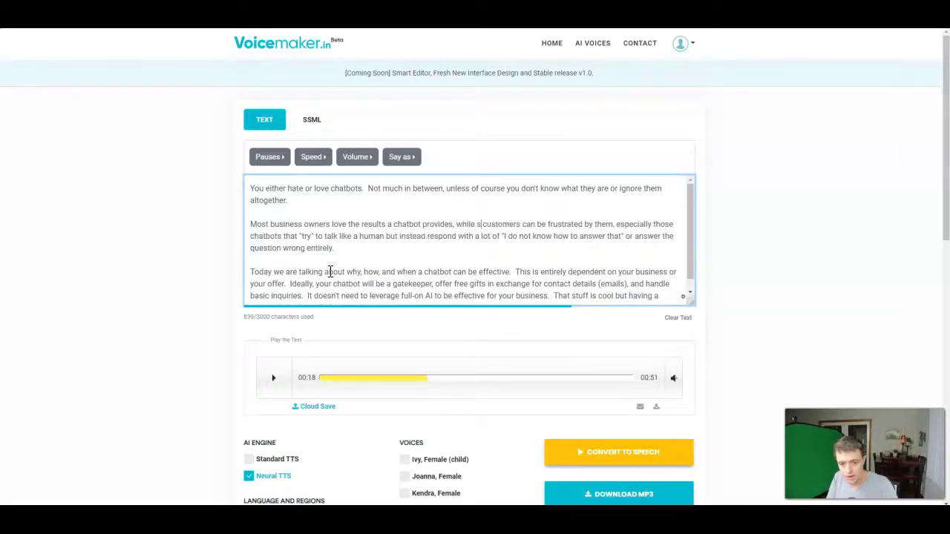
type("some")
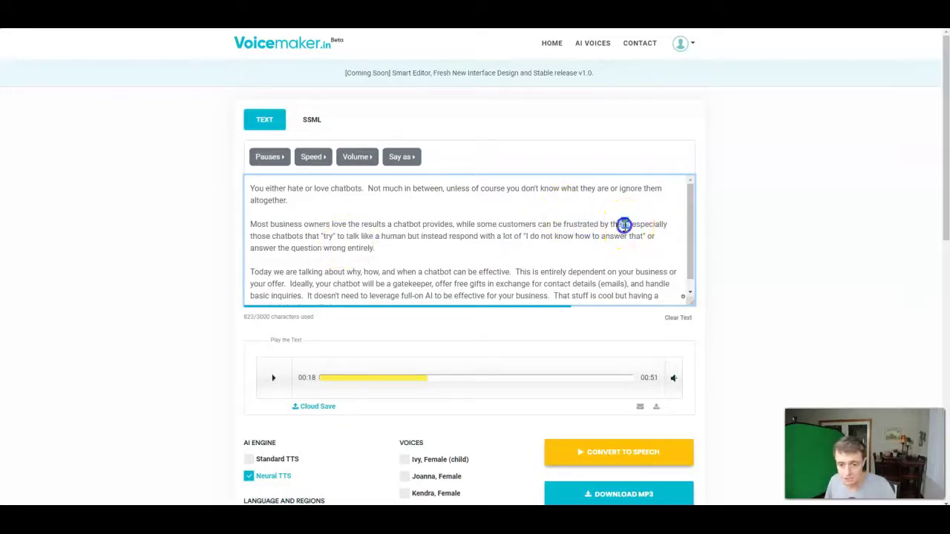
- Replace "them" after "frustrated by" in the second paragraph with "chatbots"
key("BackSpace")
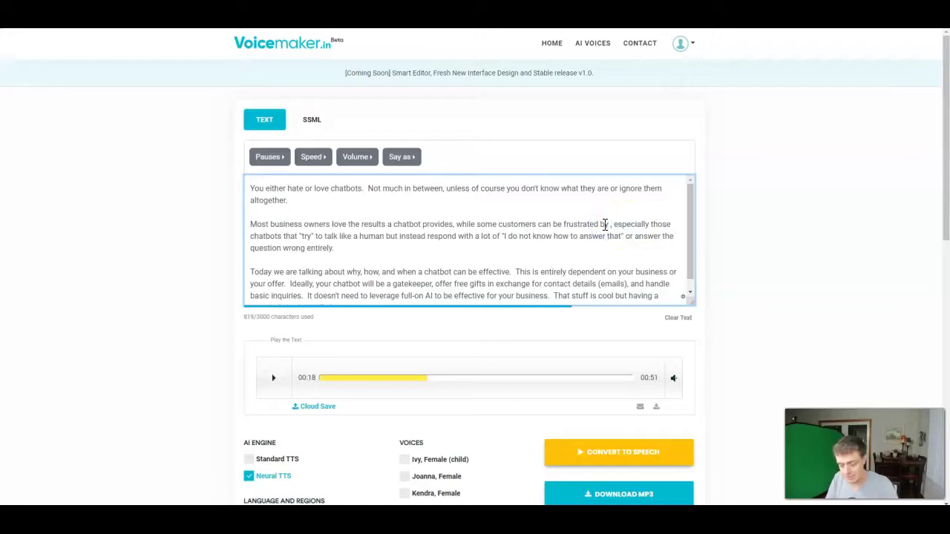
type("ch")
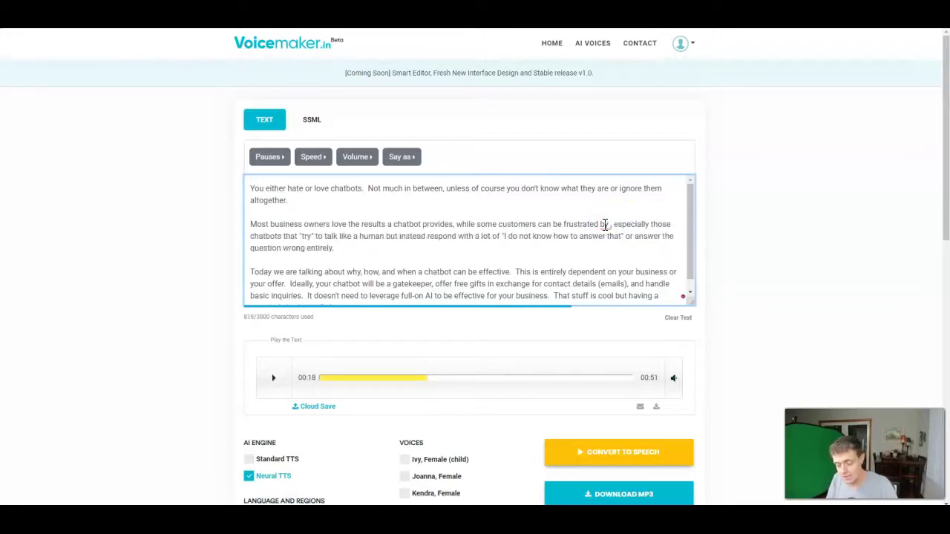
type("chatbots")
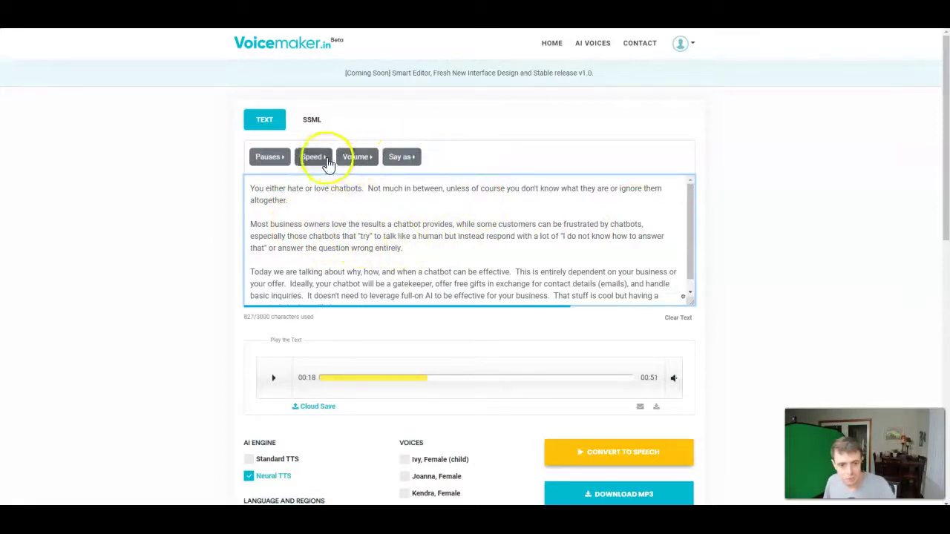
- Insert 0.5s pauses before "try" and both before and after "I do not know how to answer that"
left_click(270, 156)
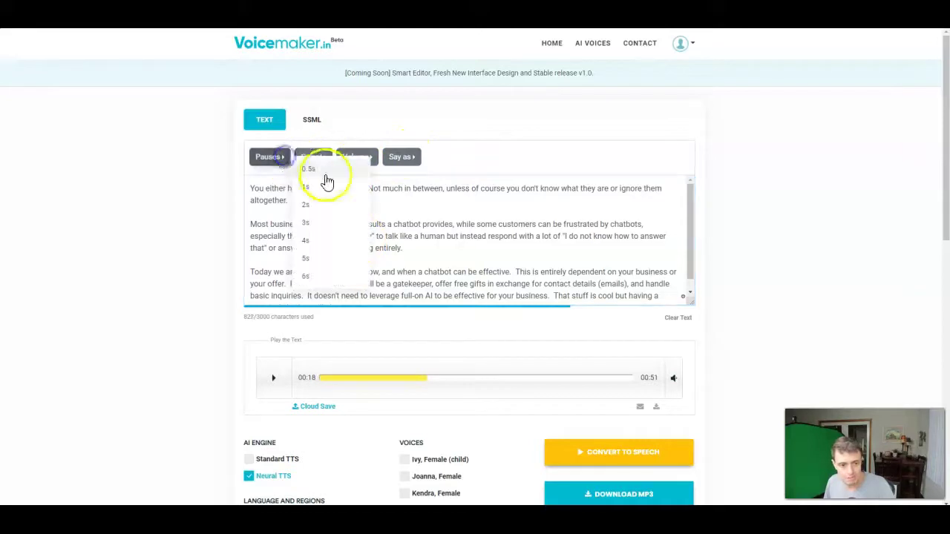
left_click(325, 175)
left_click(641, 236)
left_click(271, 157)
left_click(307, 175)
left_click(273, 158)
left_click(333, 173)
scroll(372, 261, "down", 1)
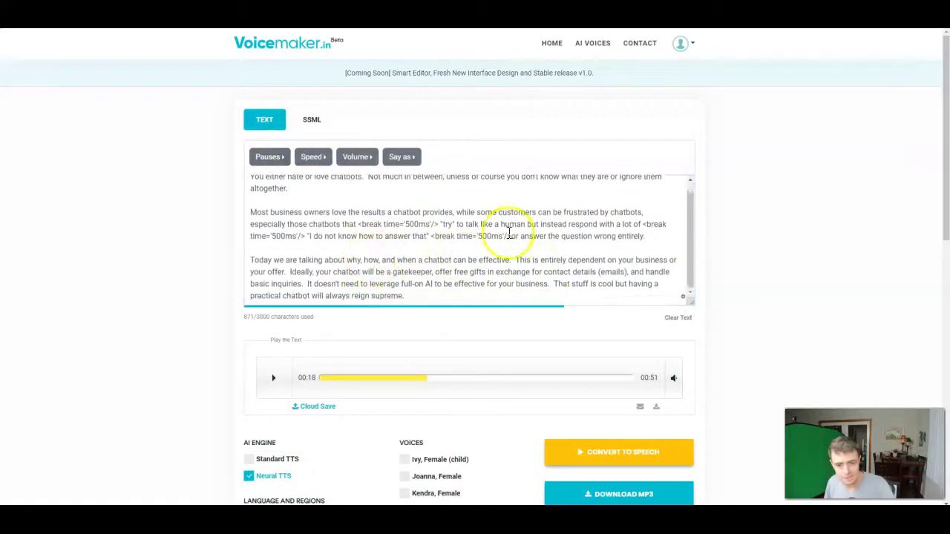
- Convert the edited script to speech with the Matthew voice and listen to the playback
scroll(571, 258, "up", 1)
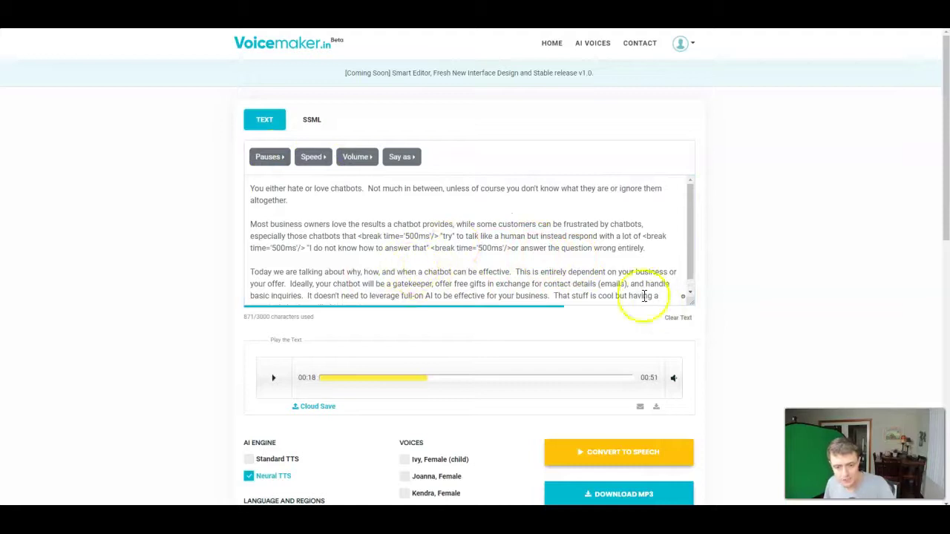
scroll(674, 374, "down", 2)
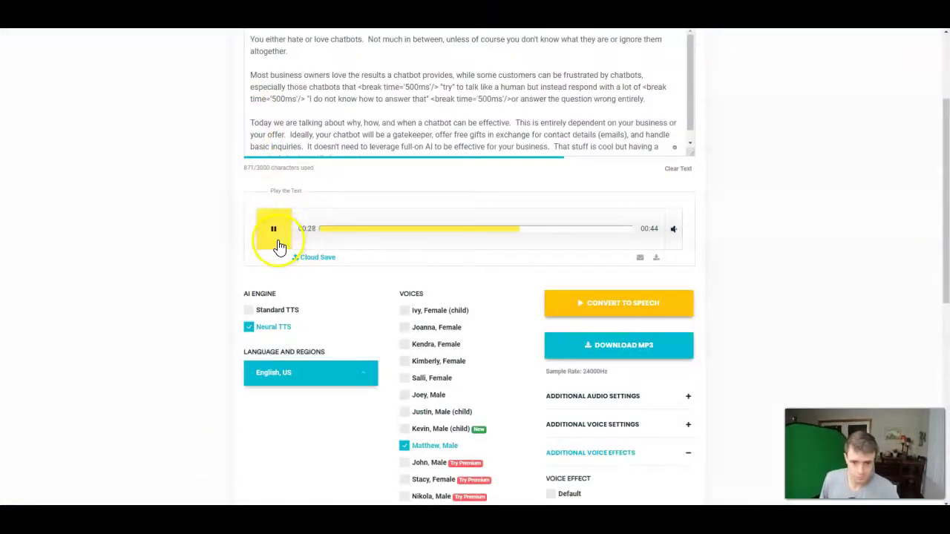
scroll(451, 127, "up", 2)
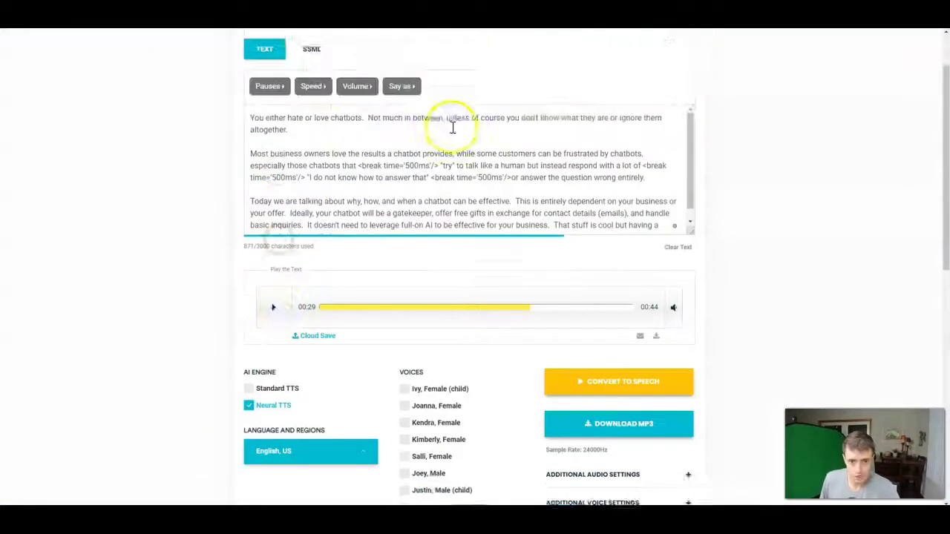
scroll(549, 274, "down", 1)
scroll(486, 218, "up", 1)
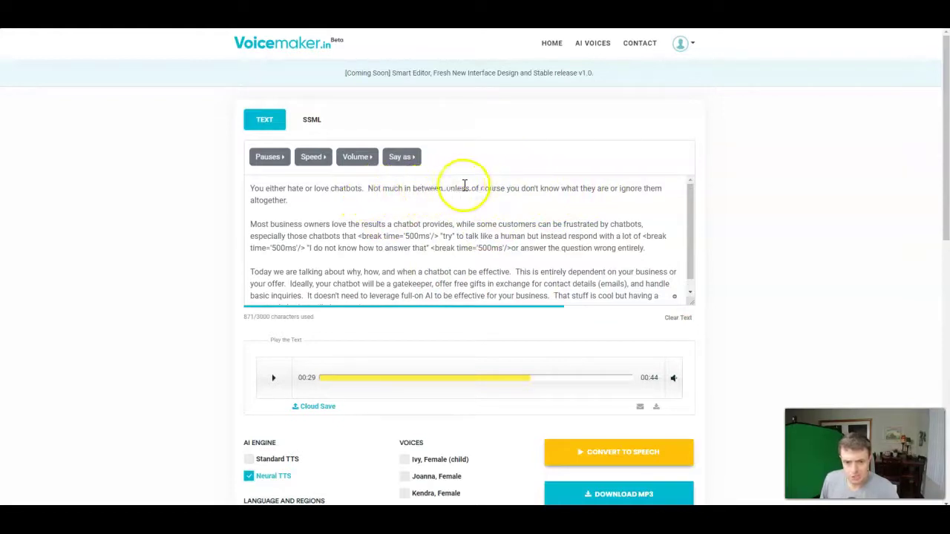
- Add a comma after "unless of course" and insert a spaced 0.5s pause before "or ignore them altogether"
left_click(507, 188)
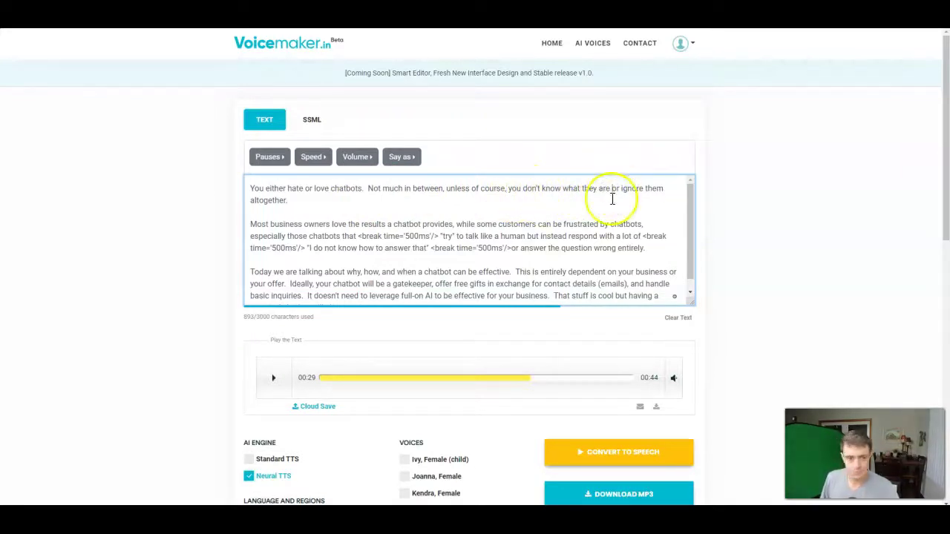
left_click(264, 159)
left_click(296, 185)
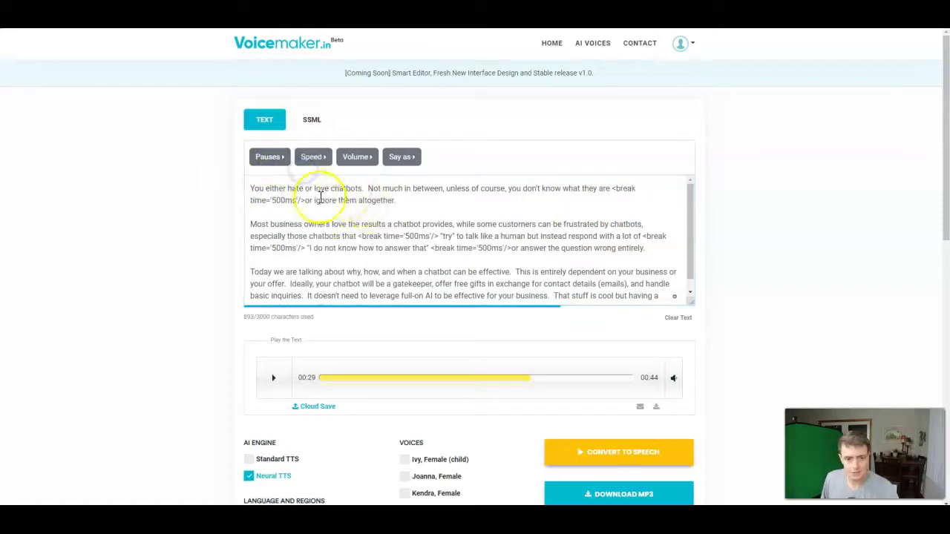
left_click(306, 200)
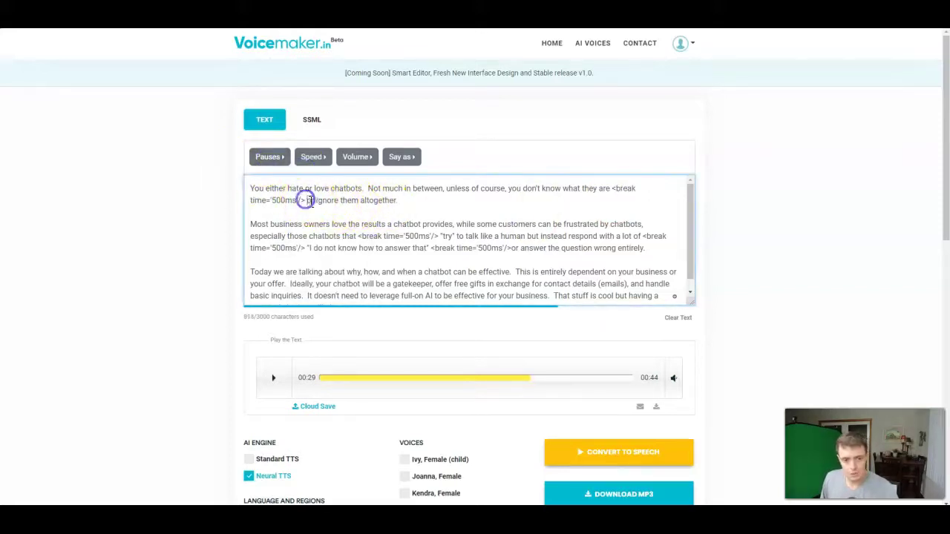
- Switch the voice to the premium AI3 option "Jony, Male"
scroll(759, 163, "down", 1)
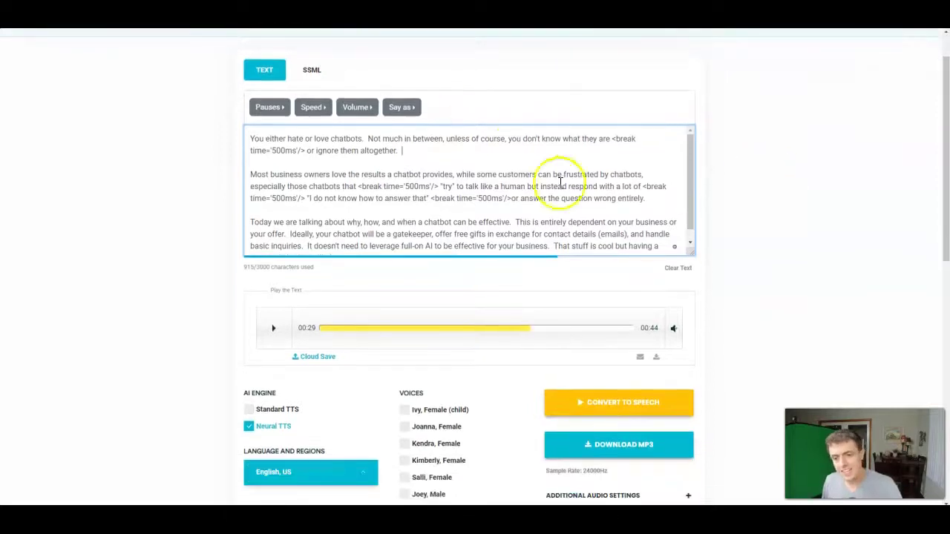
scroll(492, 361, "down", 5)
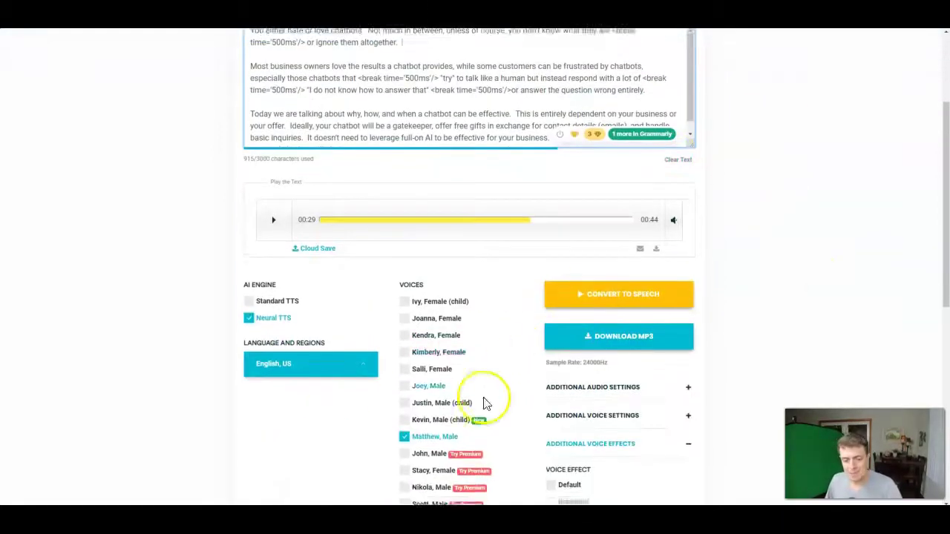
scroll(445, 303, "up", 4)
scroll(466, 371, "down", 3)
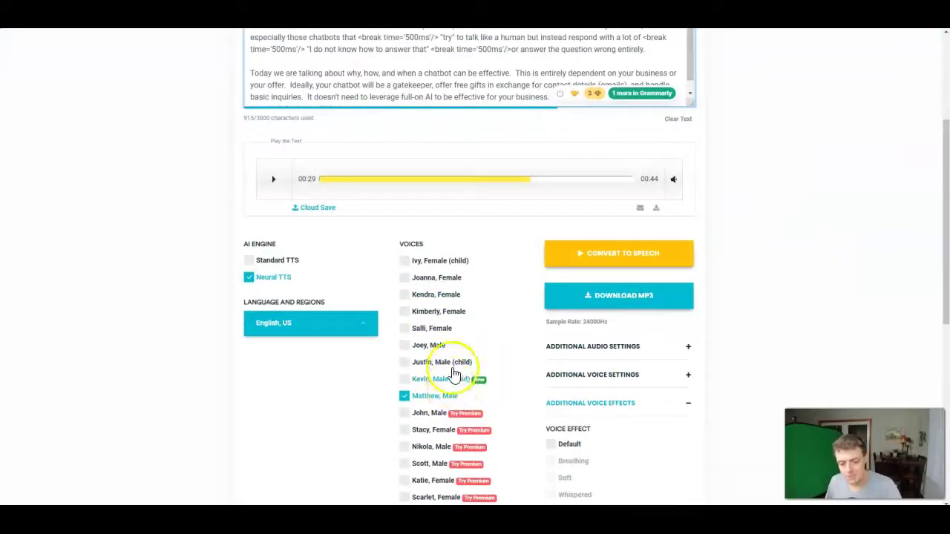
scroll(445, 404, "down", 1)
scroll(445, 404, "down", 5)
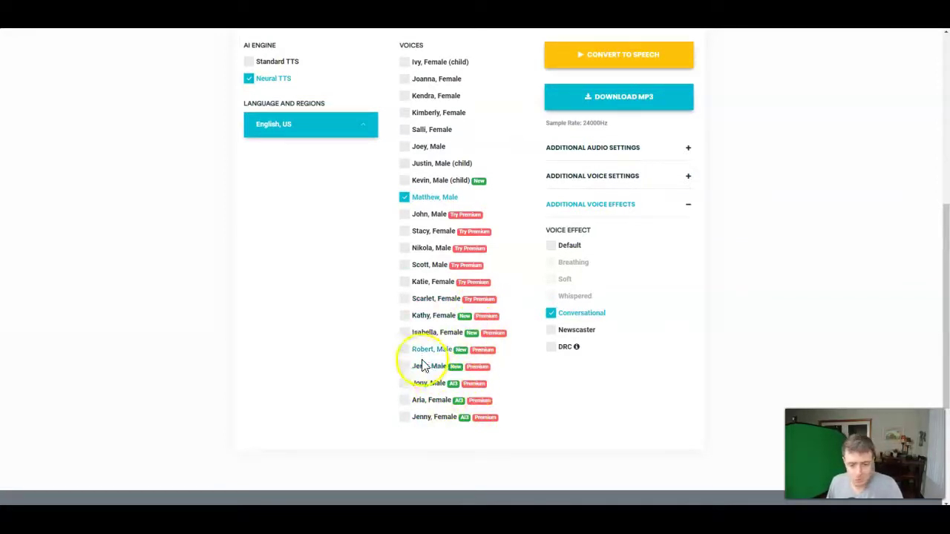
left_click(406, 383)
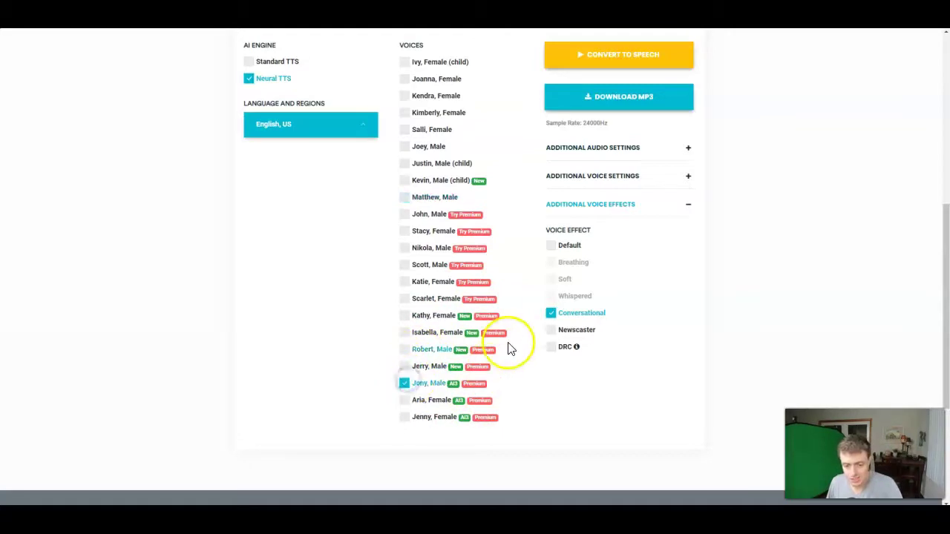
- Replace the Conversational voice effect with DRC and convert the script to speech to hear it
left_click(550, 312)
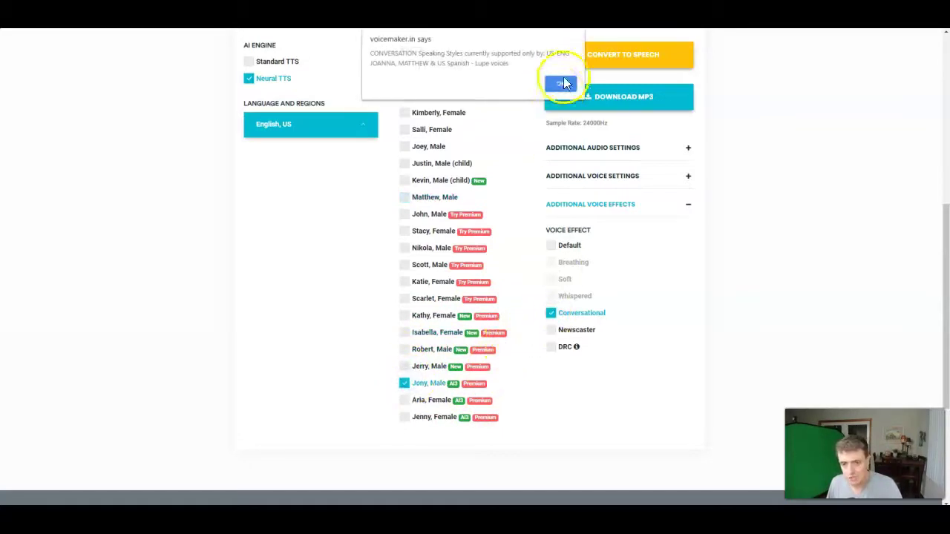
left_click(560, 83)
left_click(550, 348)
mouse_move(577, 351)
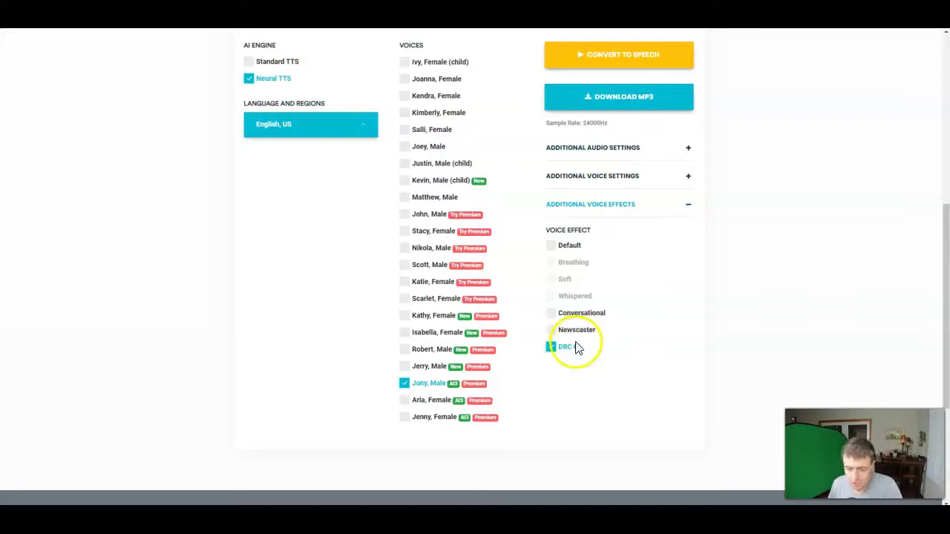
scroll(574, 345, "up", 5)
left_click(607, 253)
scroll(634, 290, "up", 2)
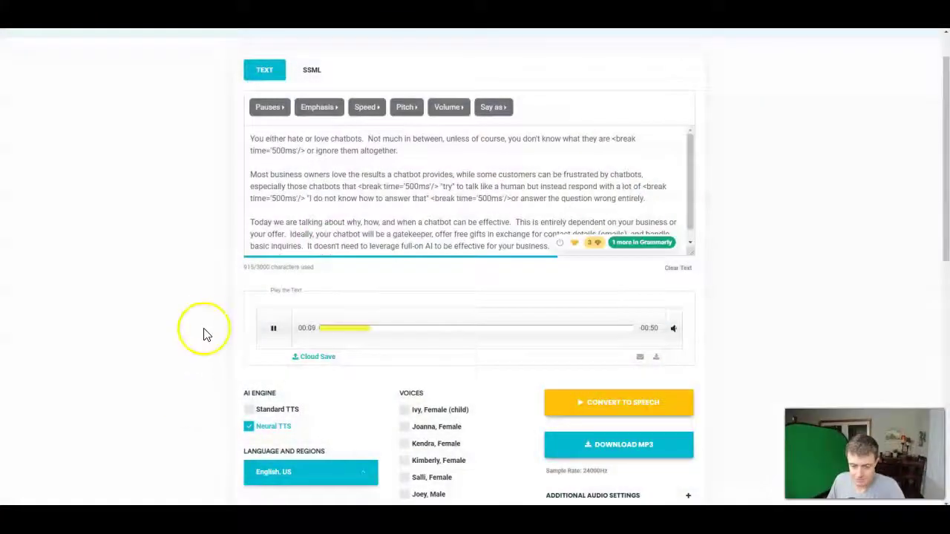
- Convert the script with the "Robert, Male" voice, listen to the opening and pause the playback
scroll(204, 333, "down", 5)
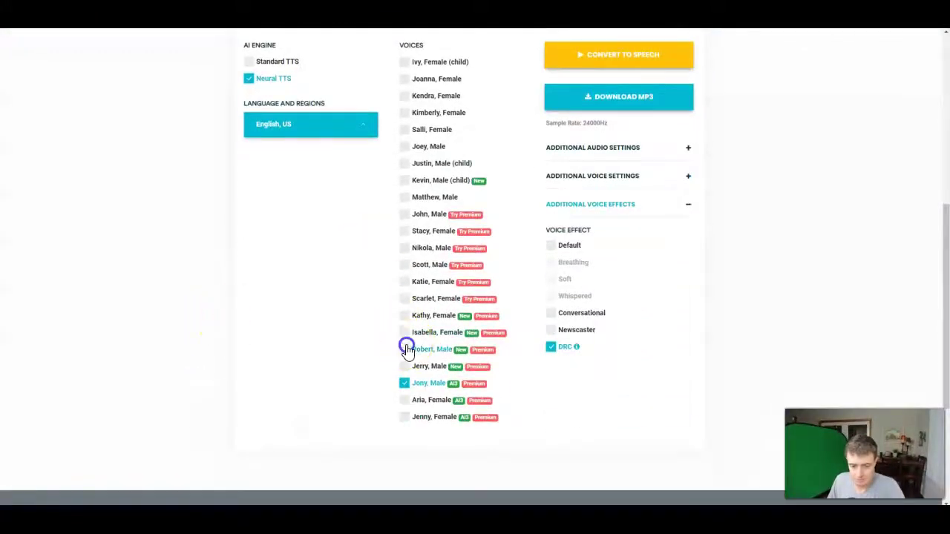
left_click(579, 50)
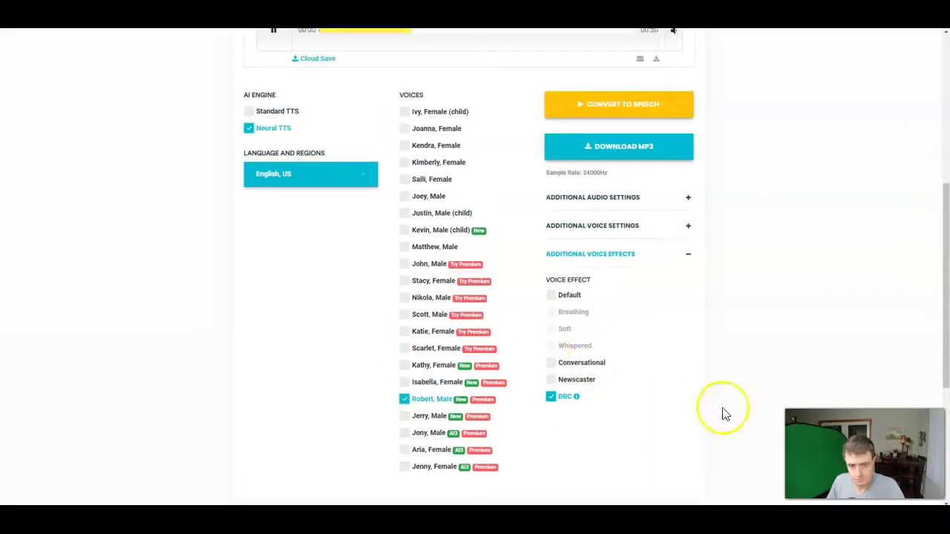
scroll(728, 435, "up", 1)
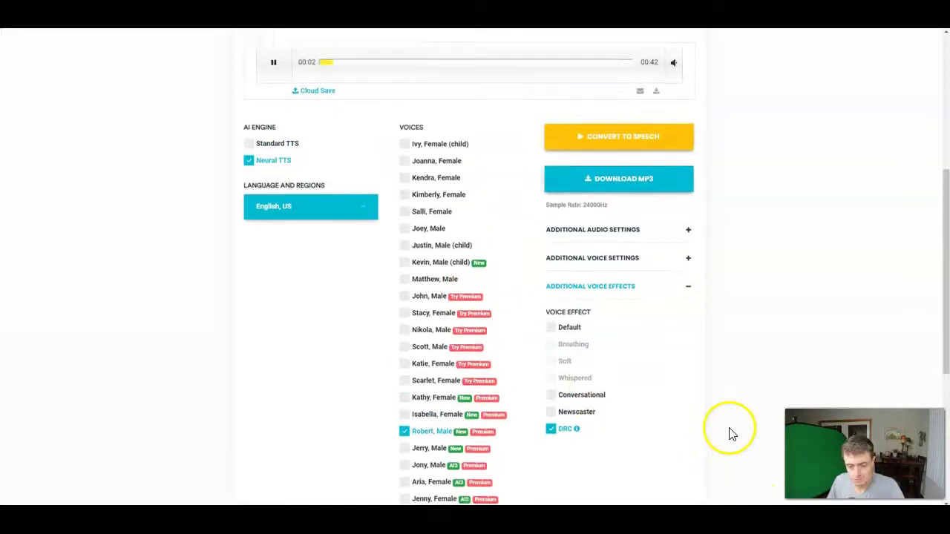
scroll(396, 459, "down", 1)
scroll(413, 356, "up", 4)
left_click(270, 228)
- Insert a 0.5s pause before "Not much in between" in the first paragraph
scroll(282, 227, "up", 3)
left_click(362, 189)
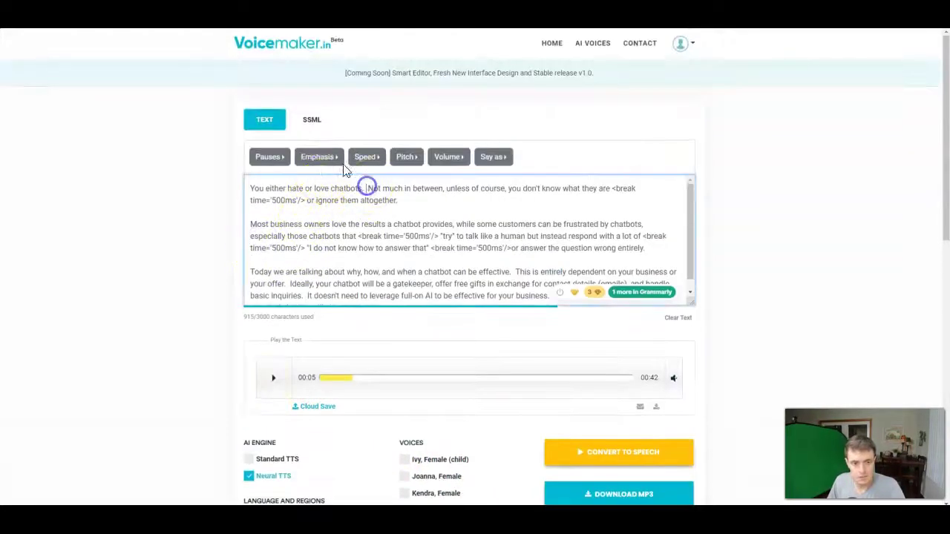
left_click(270, 156)
left_click(323, 172)
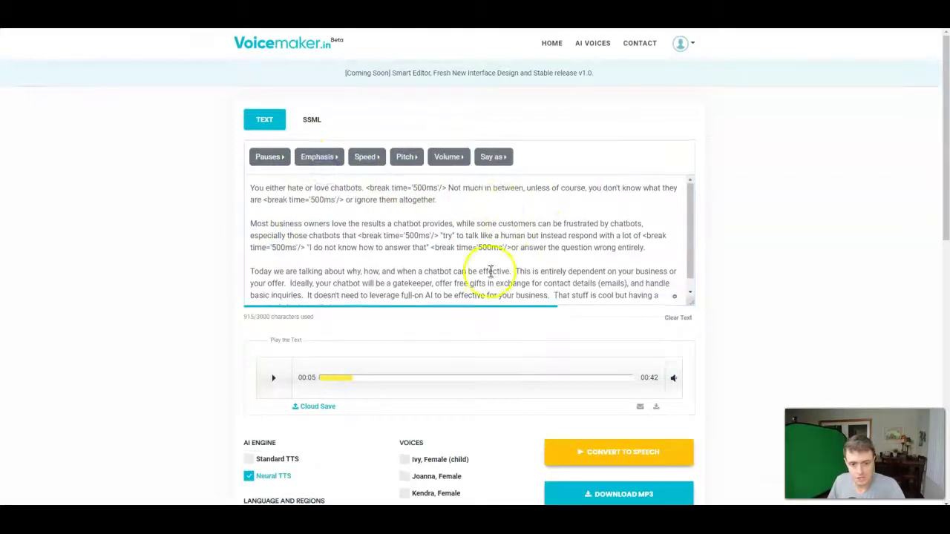
- Audition the script in turn with the Kathy, Scarlet and Katie female voices
scroll(486, 327, "down", 5)
scroll(421, 438, "down", 1)
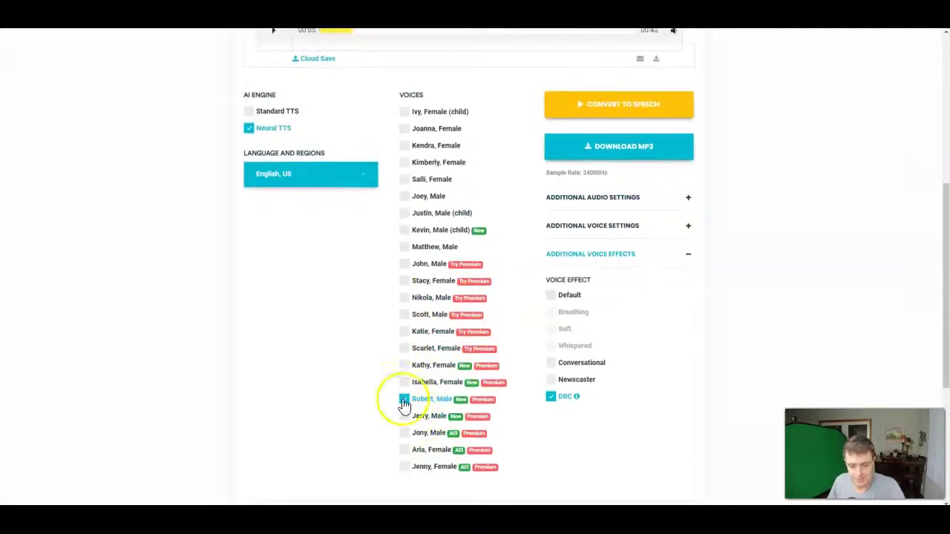
left_click(404, 365)
left_click(632, 110)
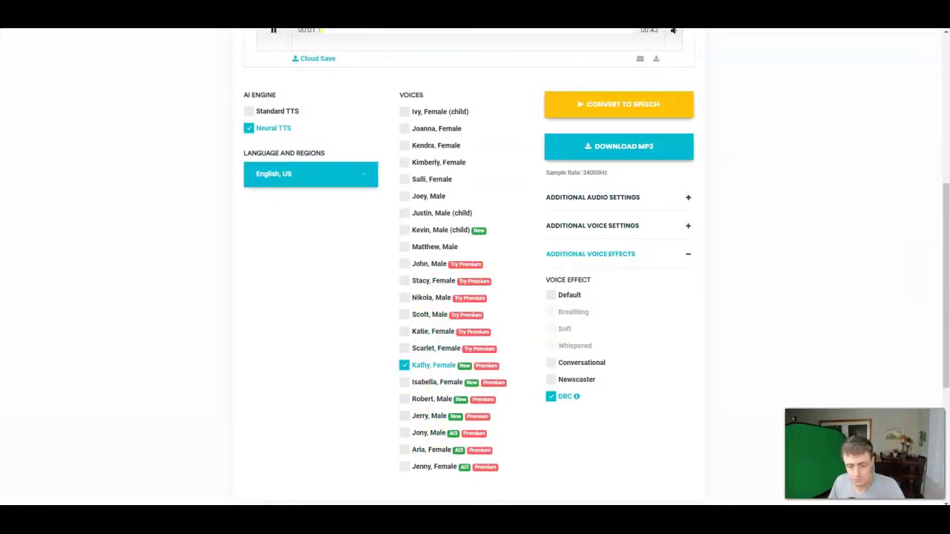
left_click(404, 348)
left_click(596, 103)
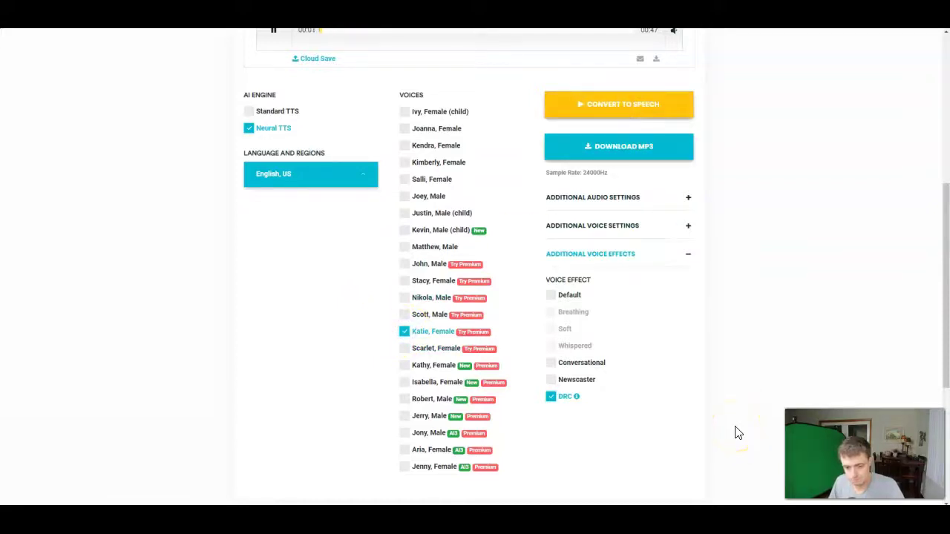
- Change the language to English, British and convert the script with the "Mia, Female" voice
left_click(287, 176)
scroll(336, 259, "down", 3)
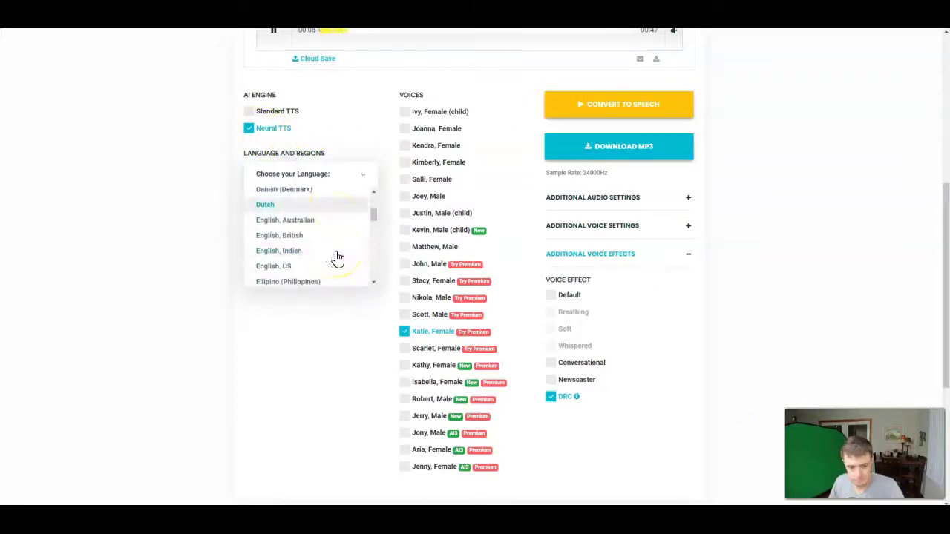
left_click(311, 236)
scroll(515, 382, "up", 2)
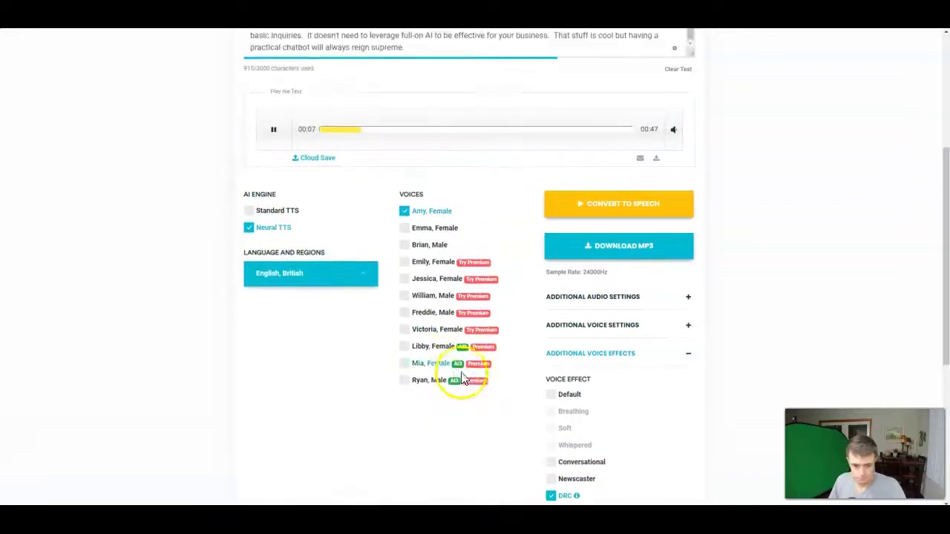
left_click(404, 363)
left_click(631, 214)
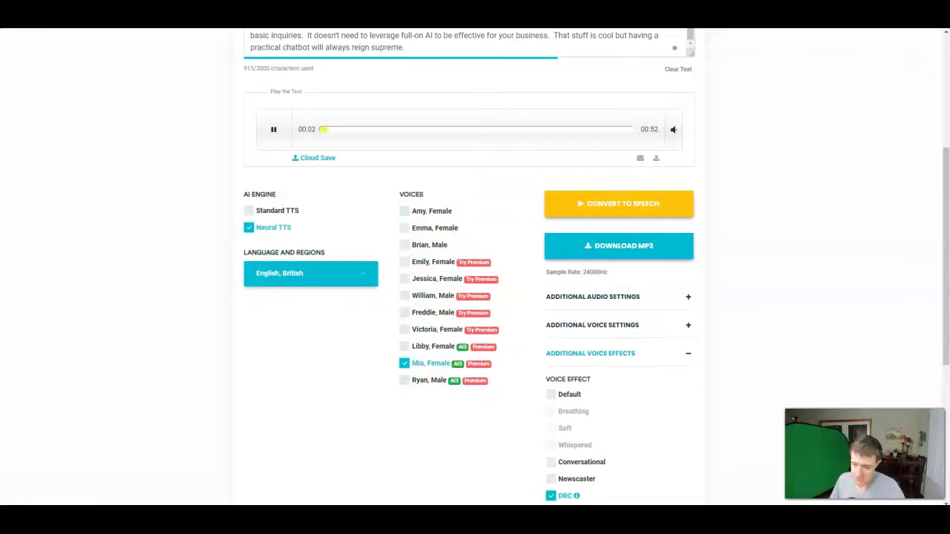
- Select the "Ryan, Male" British voice, convert the script to speech and listen to the opening
scroll(746, 356, "up", 4)
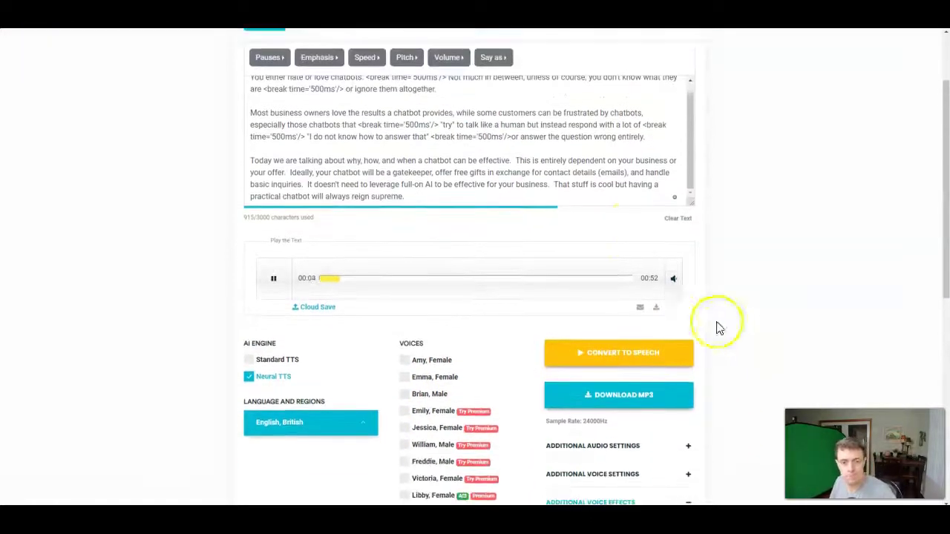
scroll(757, 163, "down", 1)
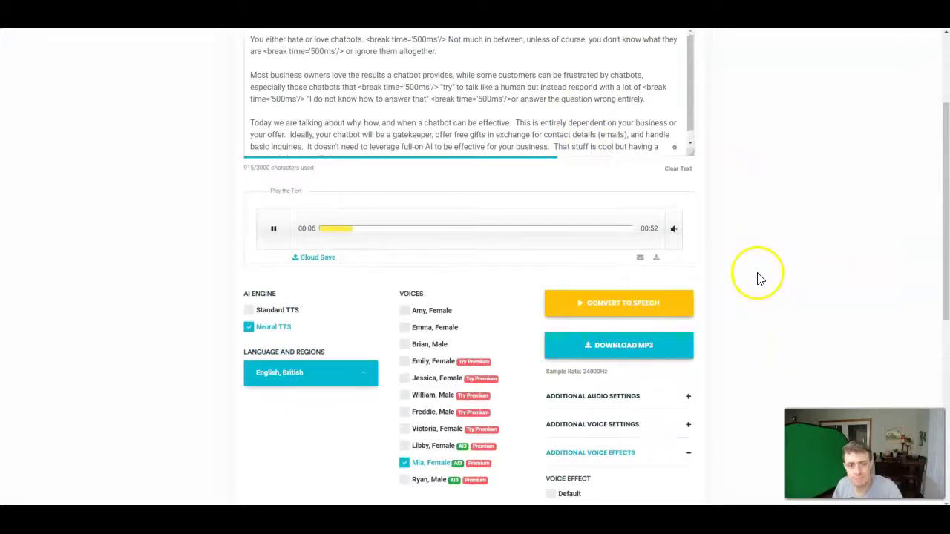
scroll(668, 334, "down", 1)
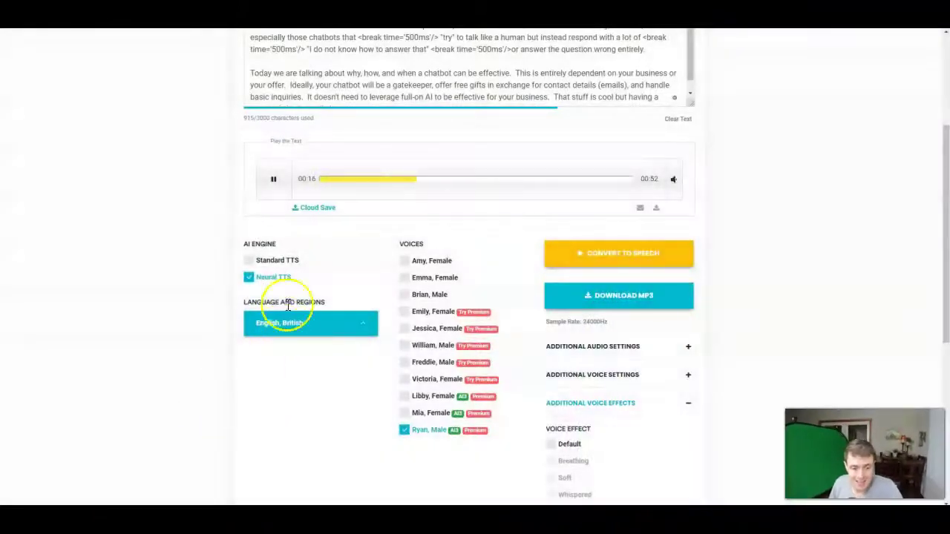
left_click(273, 179)
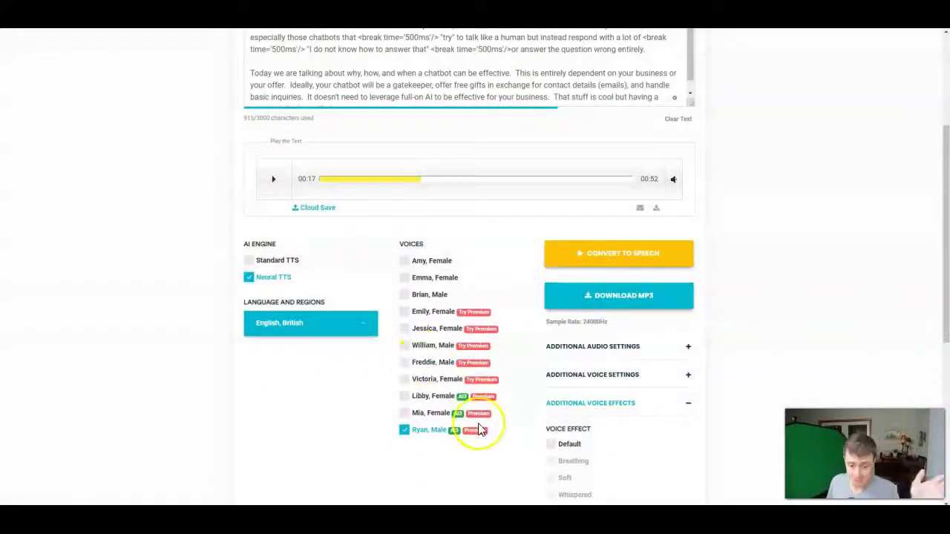
left_click(614, 254)
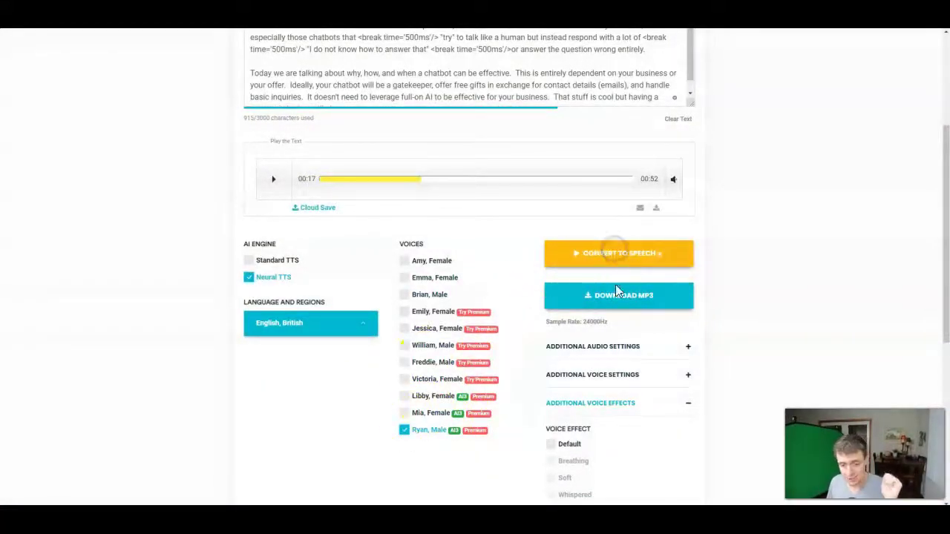
scroll(615, 290, "up", 2)
left_click(633, 392)
scroll(846, 368, "up", 1)
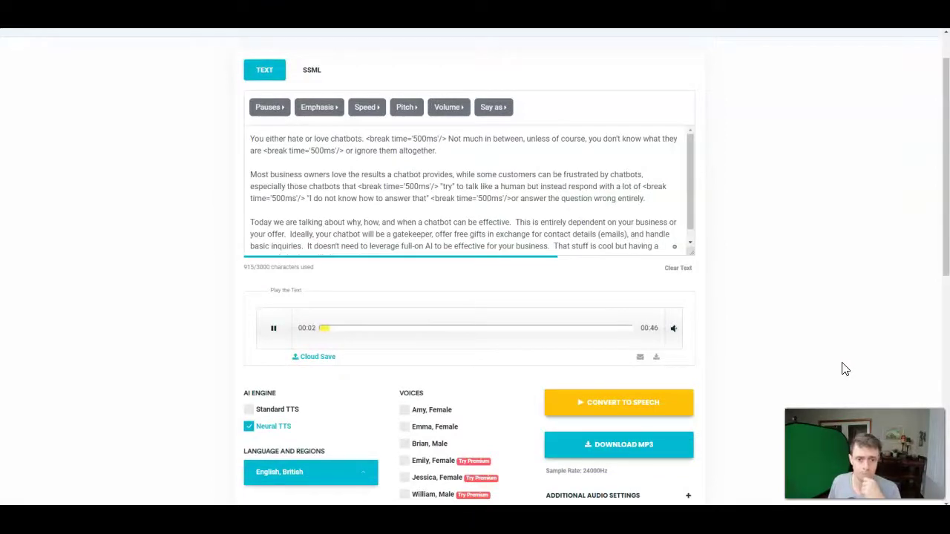
left_click(837, 375)
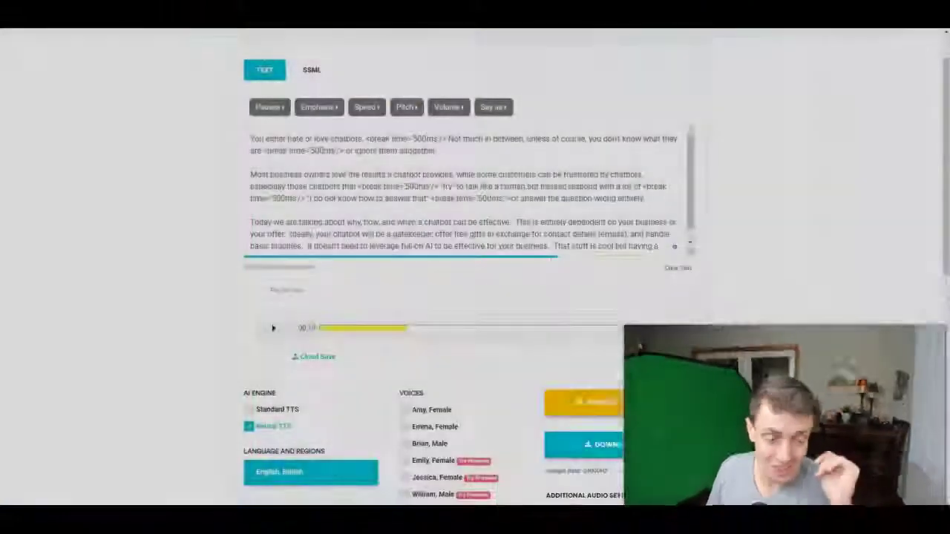
- Change the language and region to English, Indian
scroll(350, 364, "down", 3)
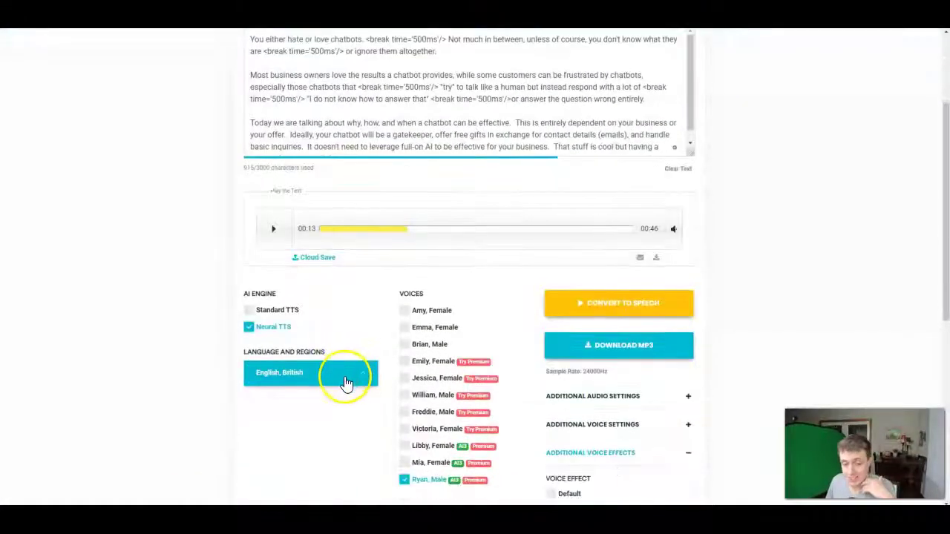
left_click(345, 384)
scroll(349, 326, "down", 2)
left_click(322, 300)
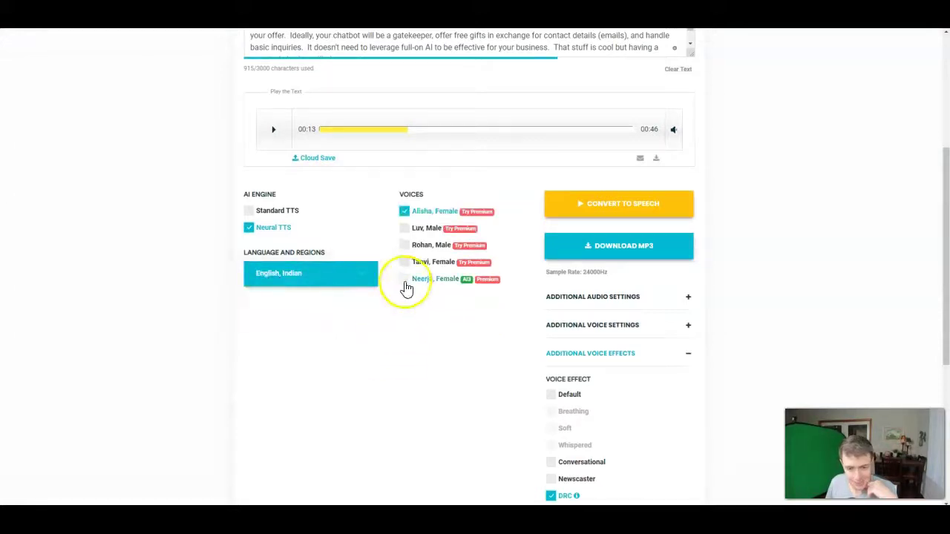
- Convert the script with the Indian "Neerja, Female" voice, and change the language and region to English, Australian
left_click(642, 267)
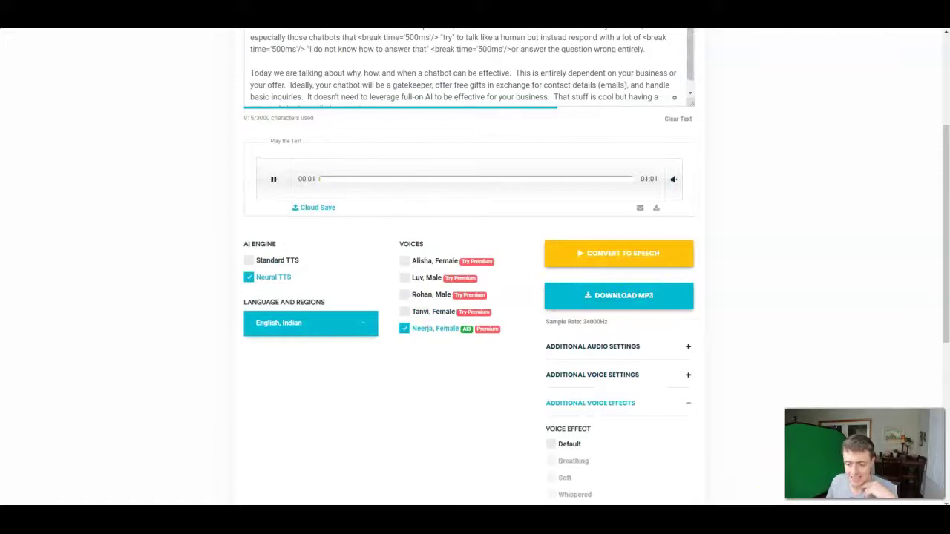
scroll(745, 394, "up", 2)
left_click(279, 421)
scroll(350, 290, "down", 2)
scroll(314, 392, "up", 2)
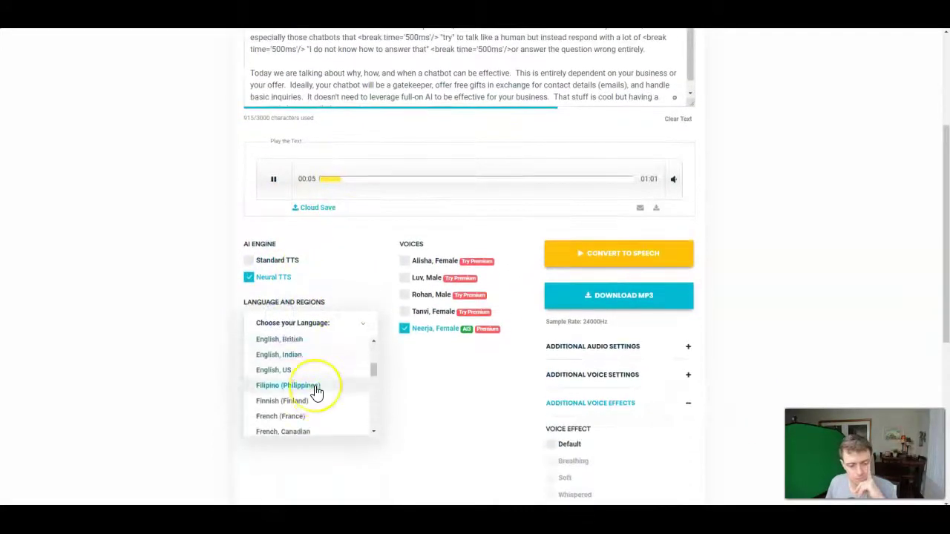
scroll(316, 392, "up", 1)
scroll(316, 391, "down", 2)
left_click(307, 412)
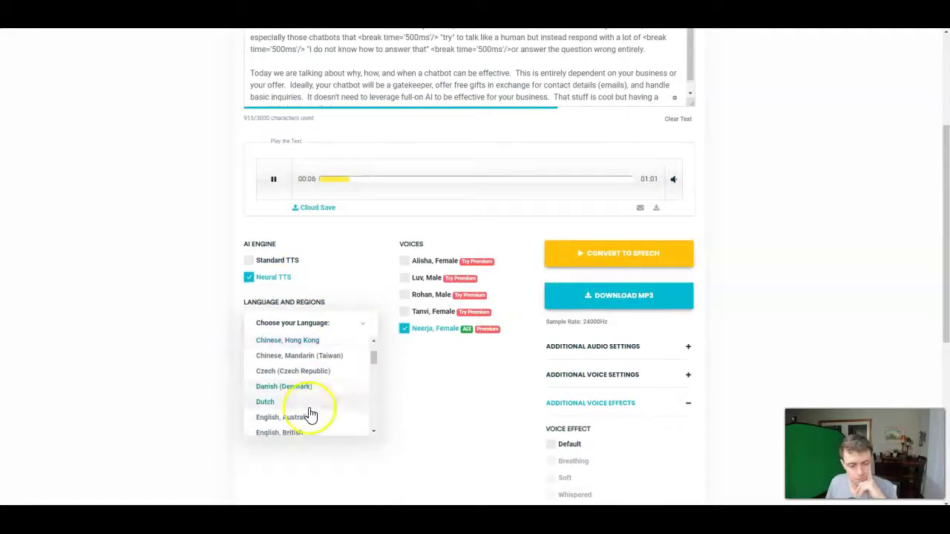
left_click(296, 322)
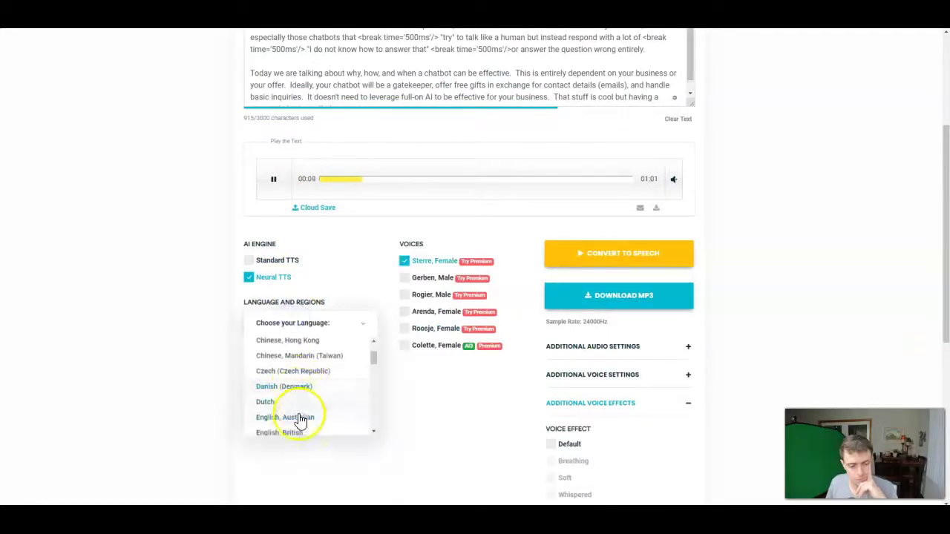
left_click(300, 418)
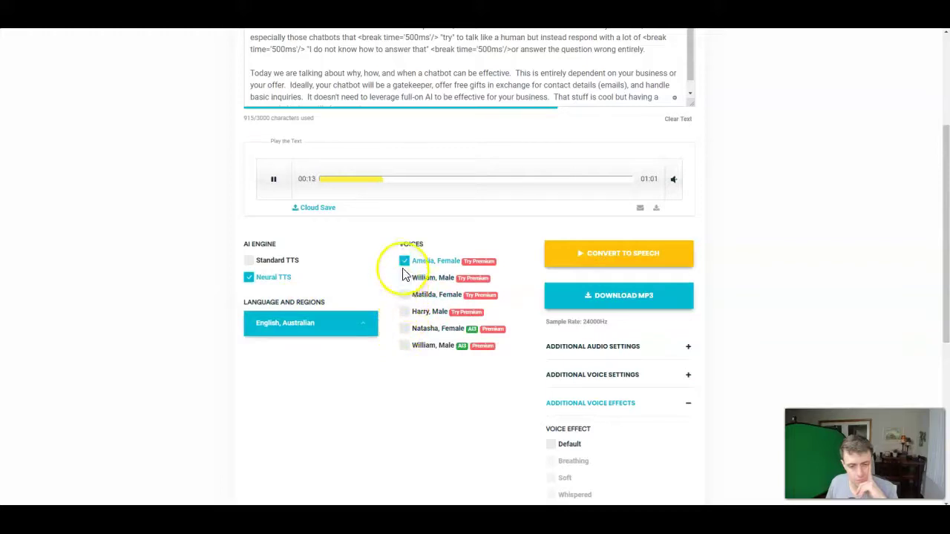
- Convert the script with the Australian AI3 voices "William, Male" and "Natasha, Female" in turn, listening to the opening of each
left_click(273, 179)
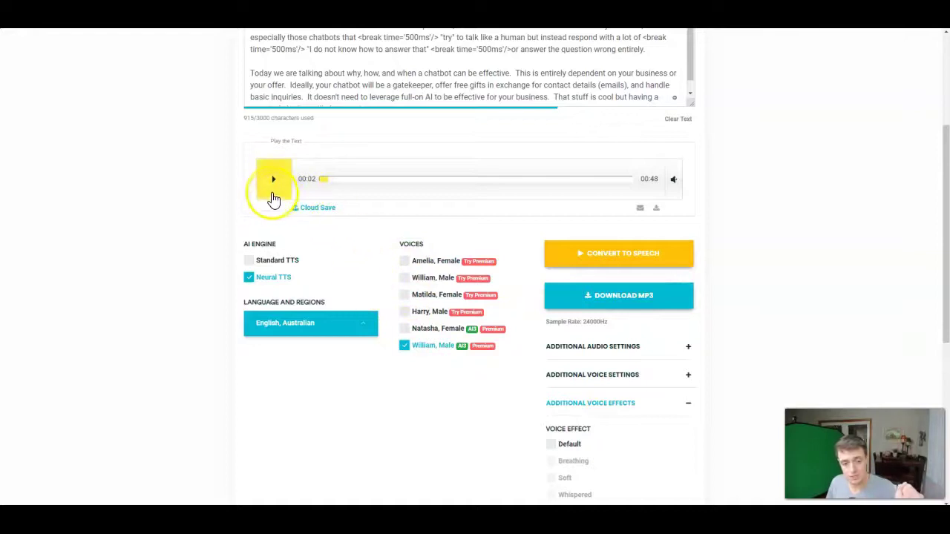
left_click(404, 427)
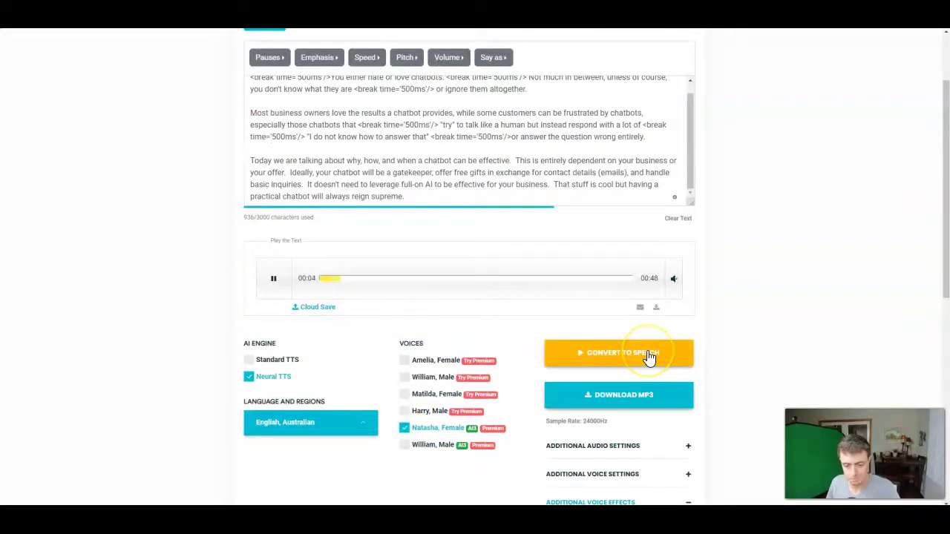
scroll(607, 185, "up", 1)
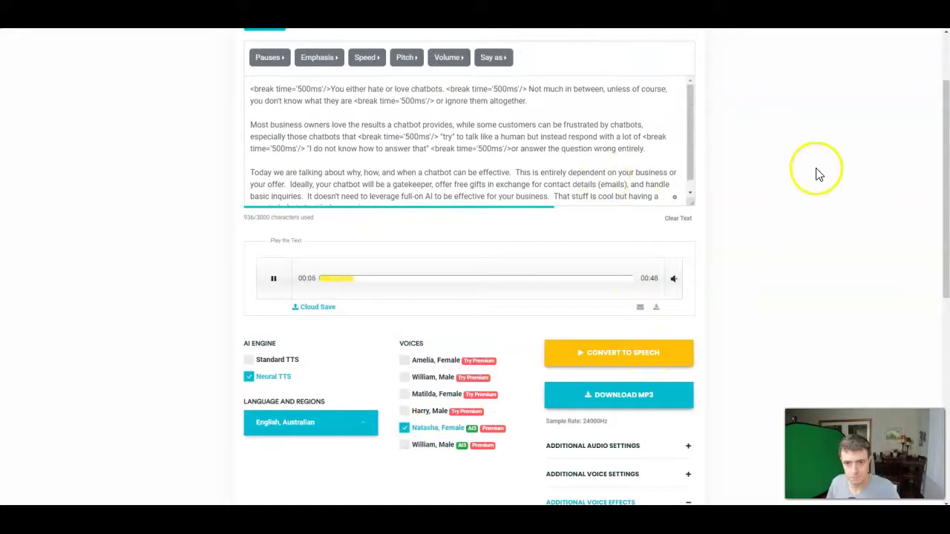
scroll(799, 229, "down", 1)
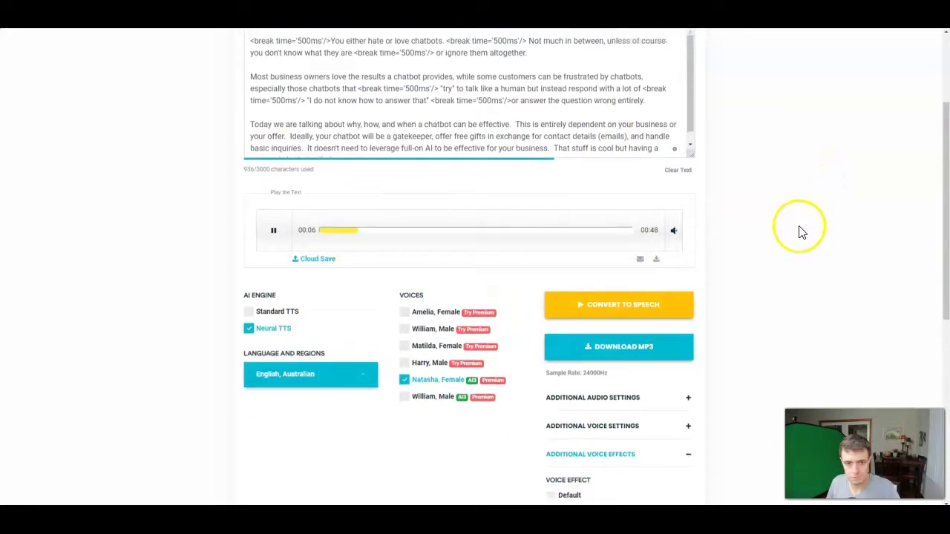
left_click(600, 312)
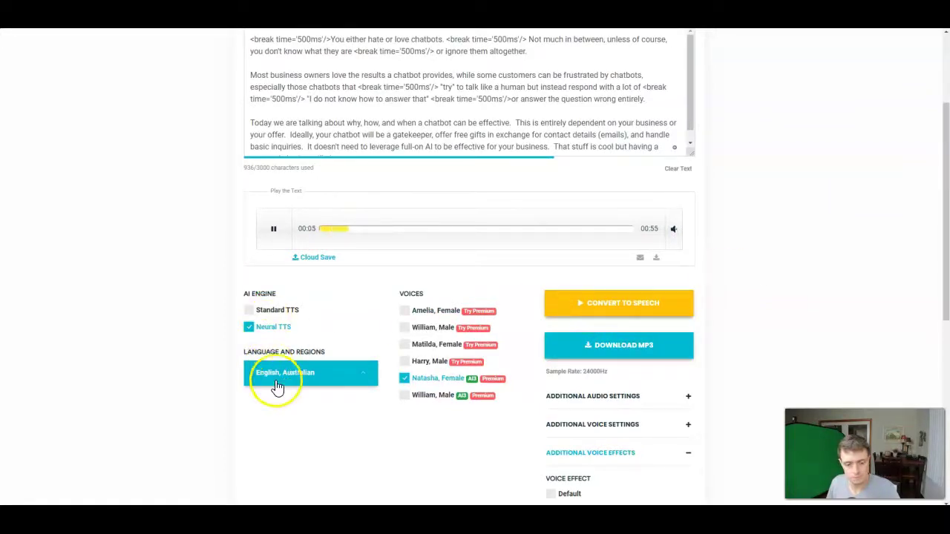
scroll(275, 388, "up", 3)
scroll(314, 392, "down", 2)
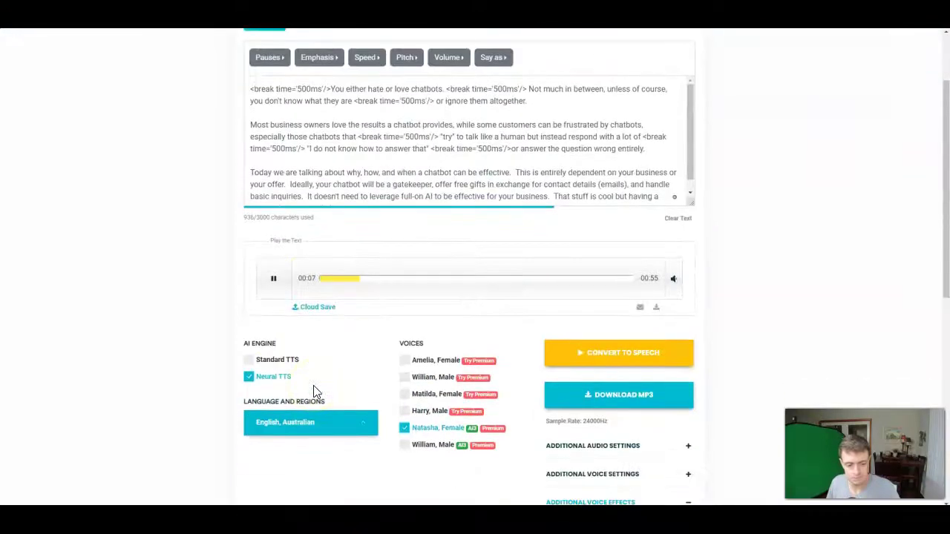
scroll(314, 392, "up", 1)
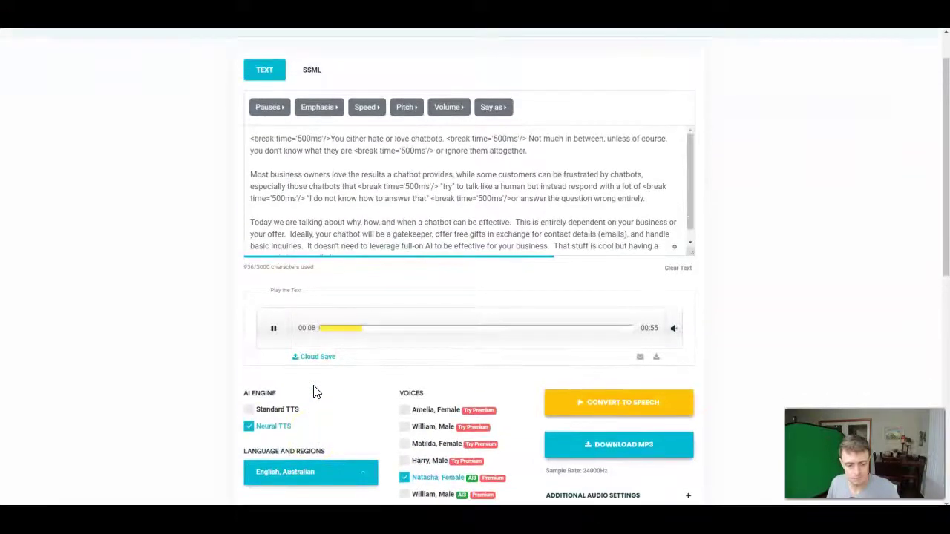
left_click(281, 339)
scroll(513, 159, "up", 1)
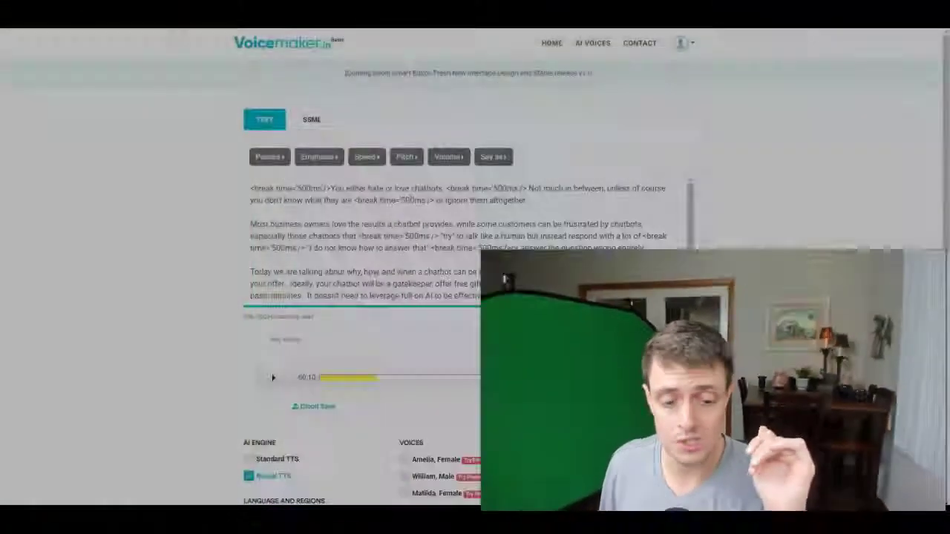
- Switch the AI engine to Standard TTS and select the English, US voice "Matthew, Male"
scroll(222, 400, "down", 2)
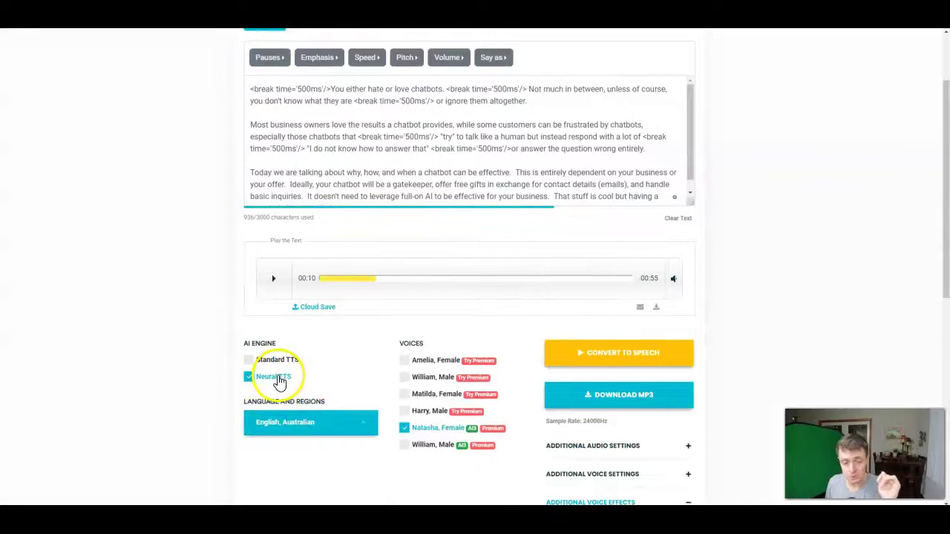
left_click(277, 360)
scroll(434, 369, "down", 2)
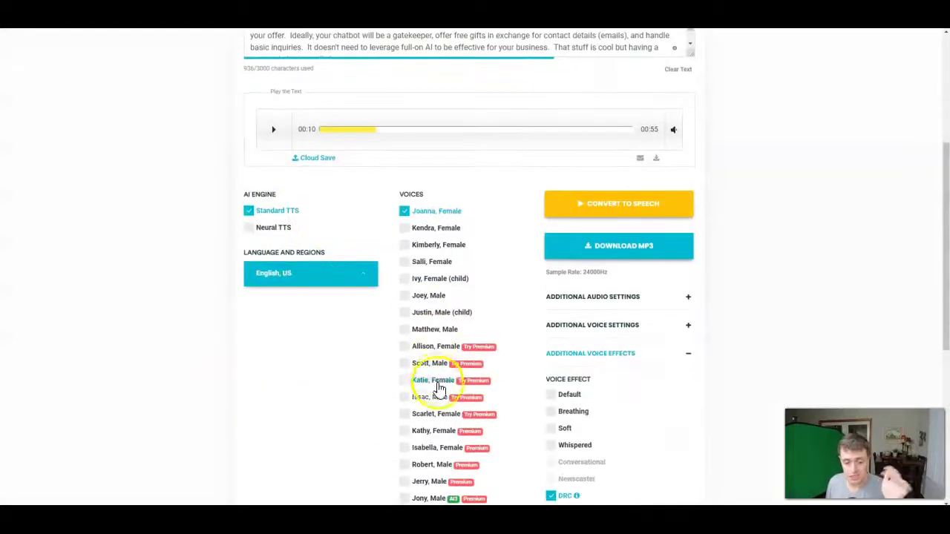
scroll(428, 378, "down", 1)
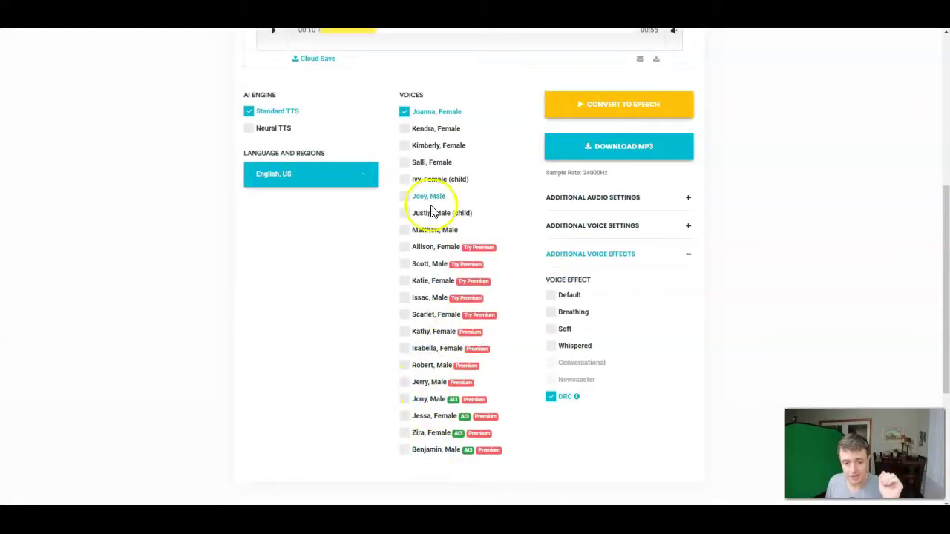
scroll(418, 337, "up", 1)
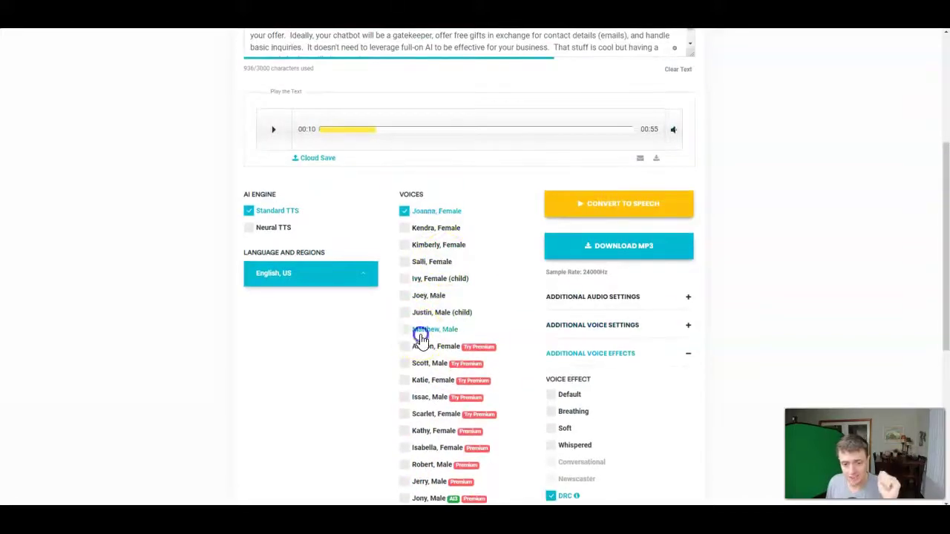
left_click(419, 334)
- Set the voice effect to Default, then convert the script to speech and listen to the opening
scroll(452, 356, "down", 1)
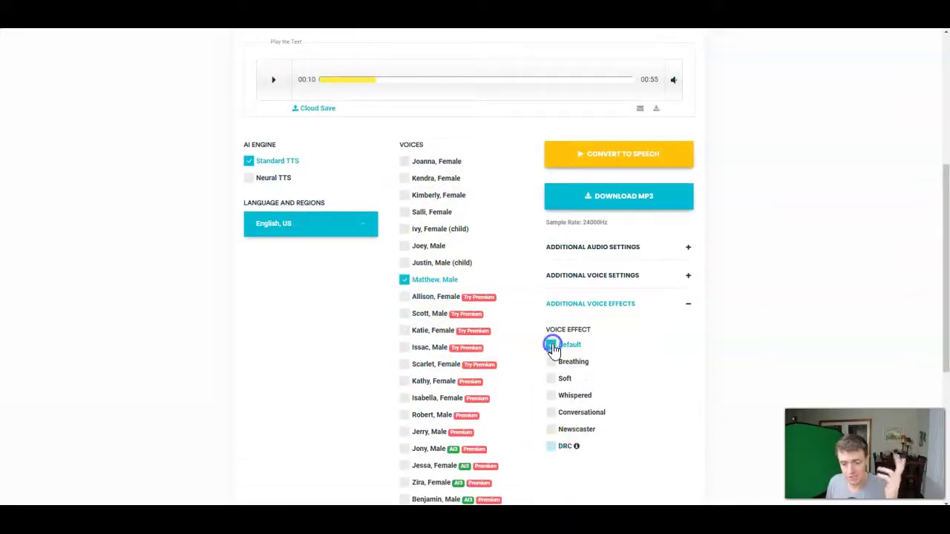
scroll(553, 348, "up", 3)
scroll(577, 445, "down", 1)
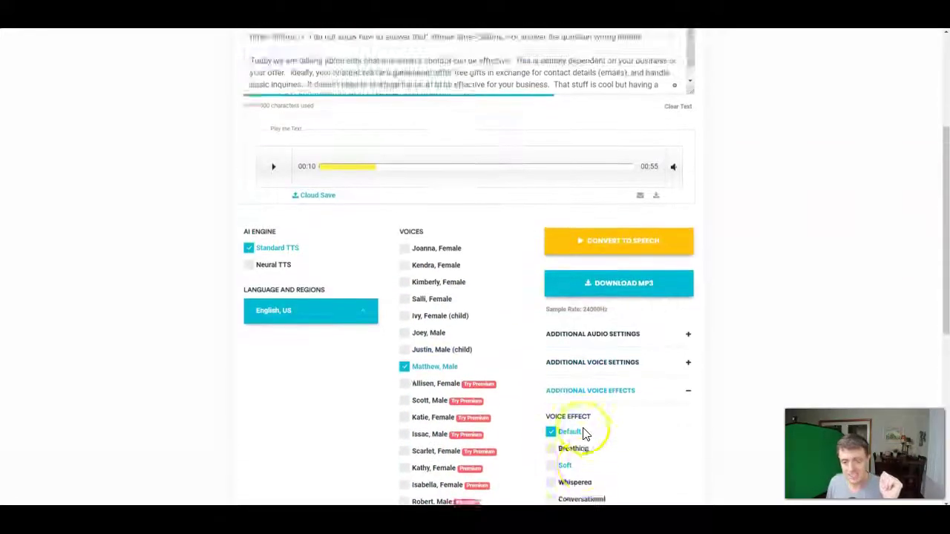
scroll(584, 434, "up", 1)
left_click(615, 356)
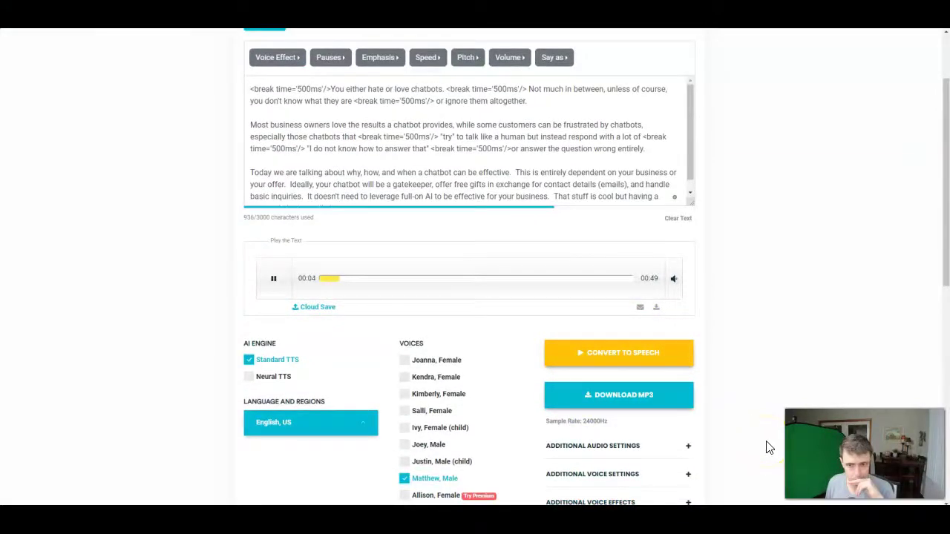
left_click(260, 267)
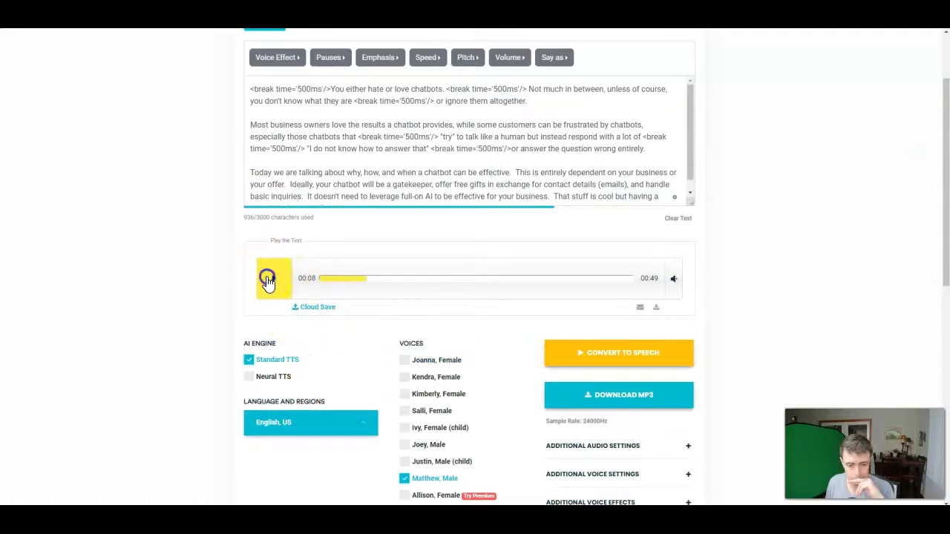
- Select the premium AI3 voice "Jony, Male", convert the script to speech and listen to the opening
scroll(424, 401, "down", 3)
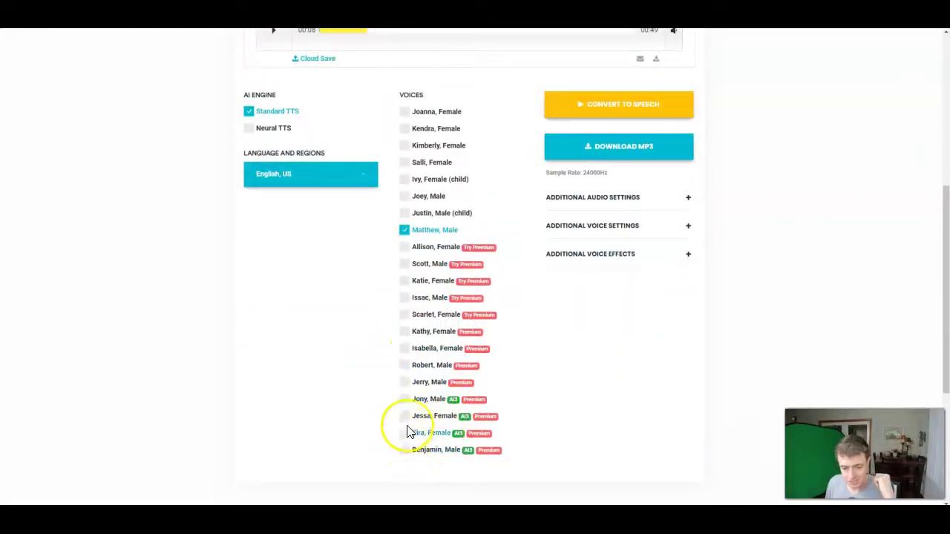
left_click(404, 399)
scroll(577, 206, "up", 1)
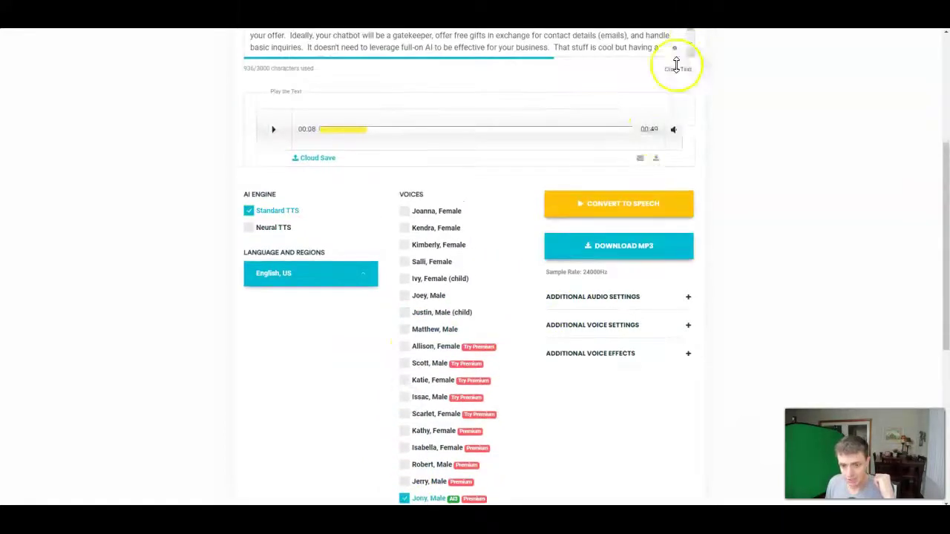
scroll(388, 195, "up", 1)
left_click(283, 231)
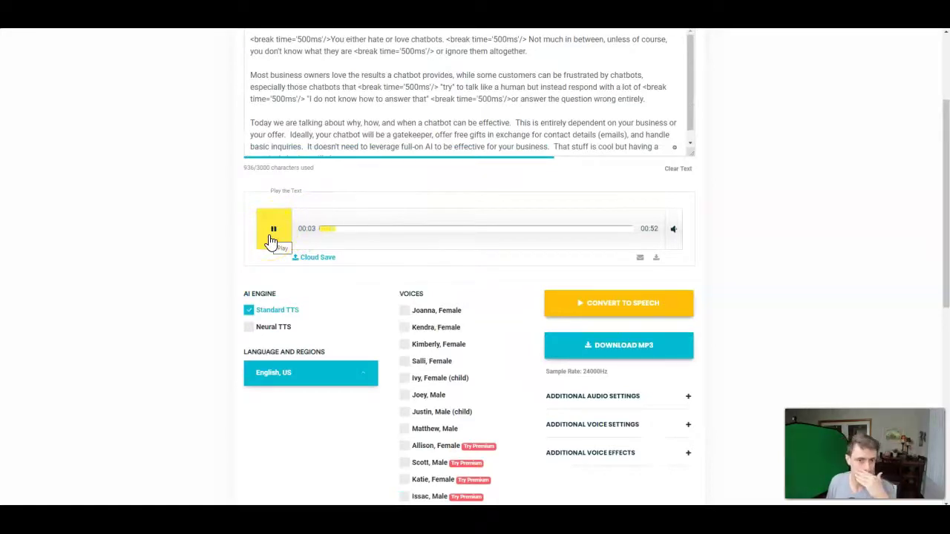
scroll(371, 199, "up", 1)
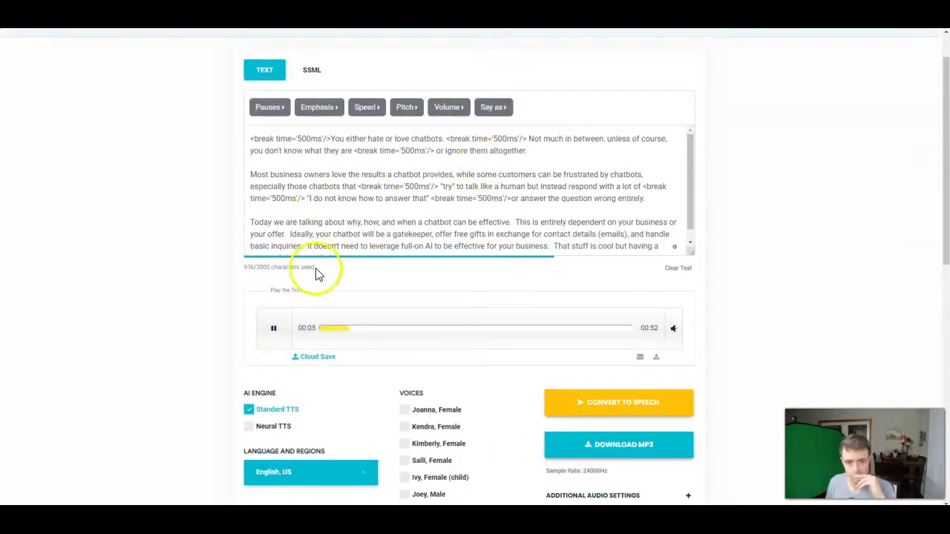
left_click(276, 332)
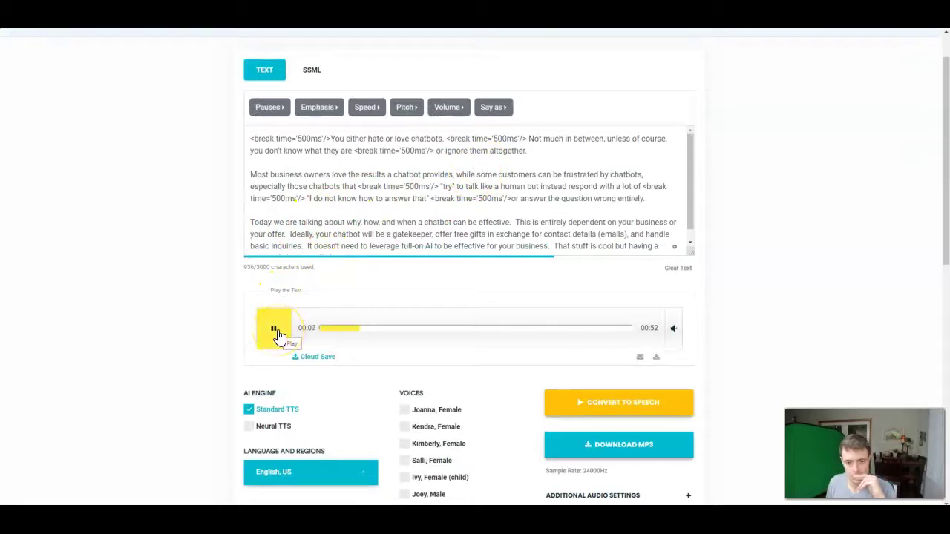
left_click(277, 333)
scroll(579, 278, "down", 1)
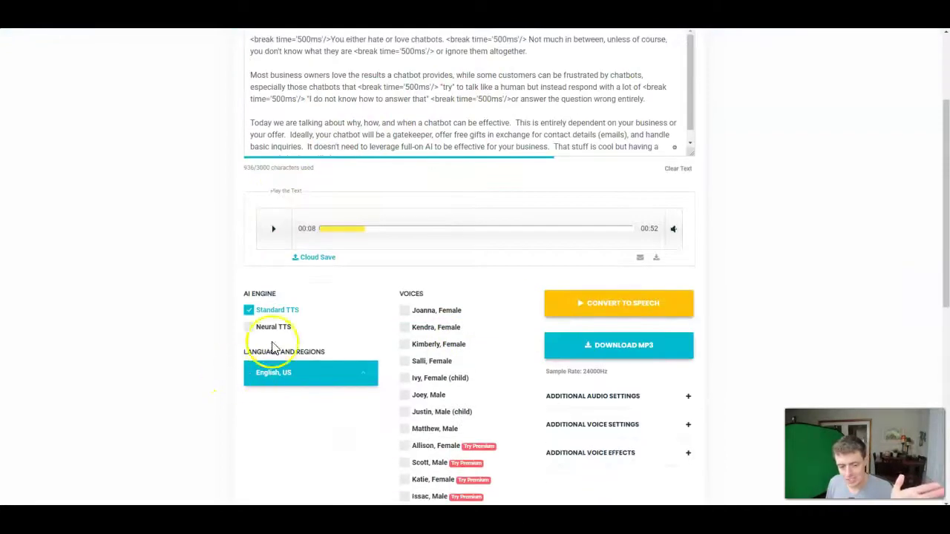
- Switch the AI engine to Neural TTS and review its English, US voices and additional voice effects
left_click(287, 328)
scroll(400, 341, "down", 1)
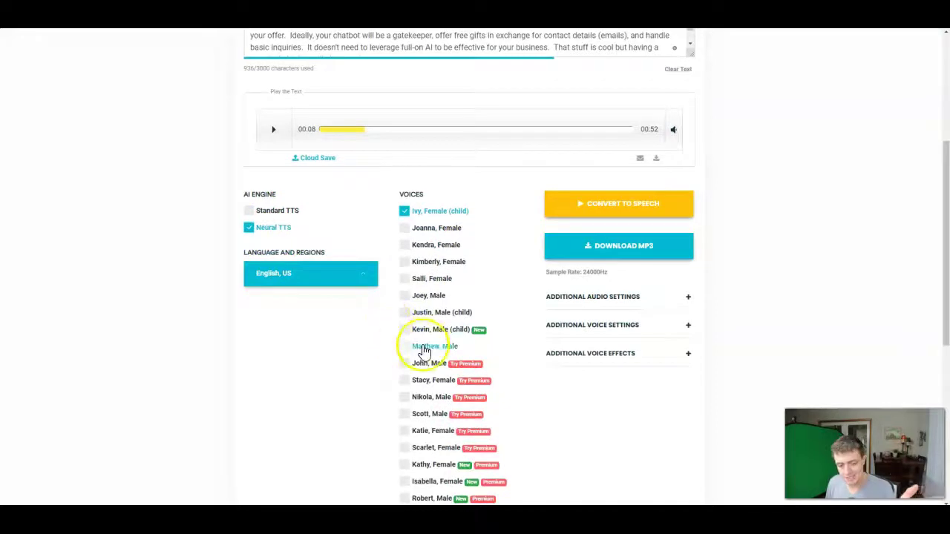
scroll(433, 359, "down", 2)
scroll(438, 342, "up", 1)
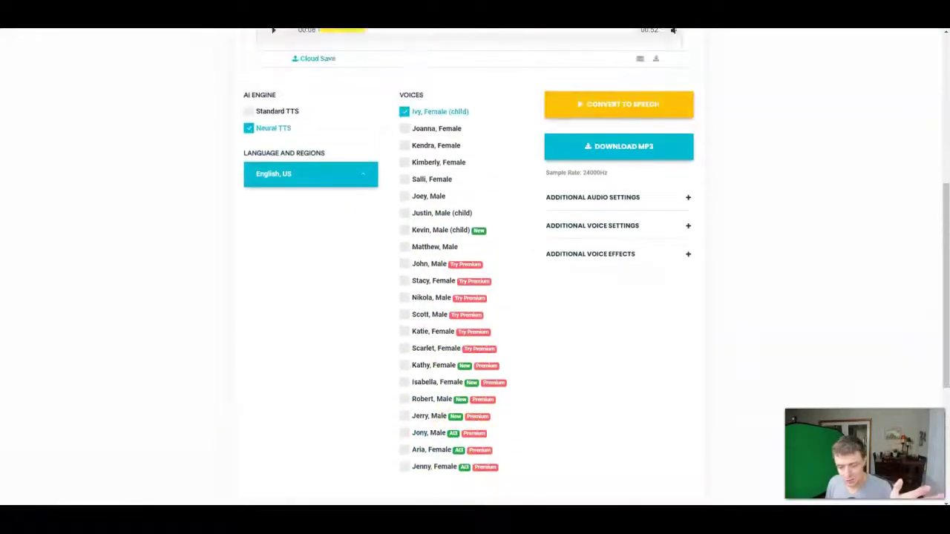
scroll(670, 380, "down", 1)
scroll(161, 91, "up", 2)
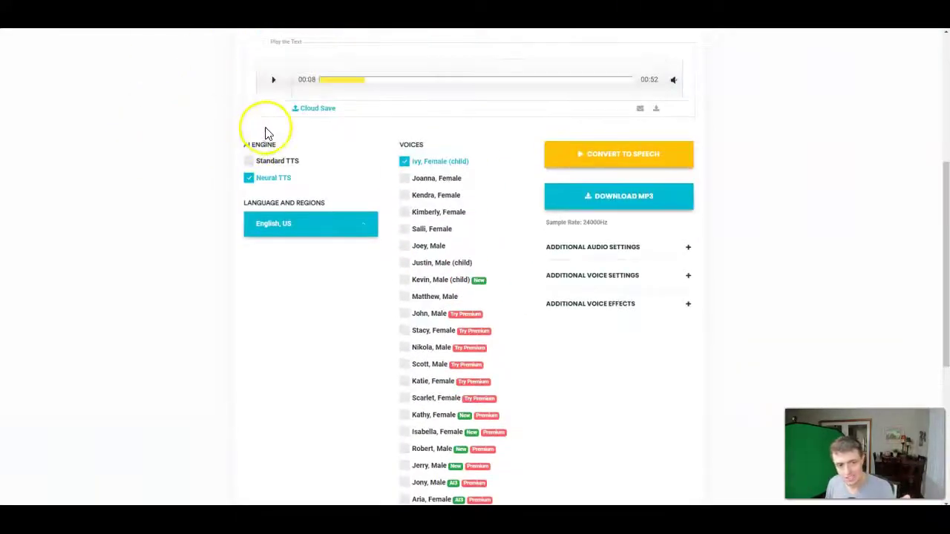
scroll(332, 228, "down", 1)
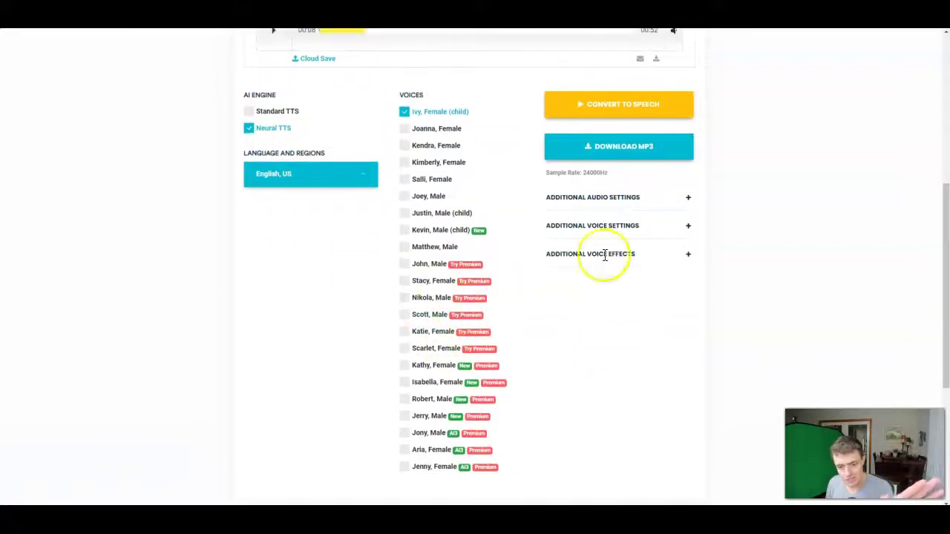
left_click(586, 256)
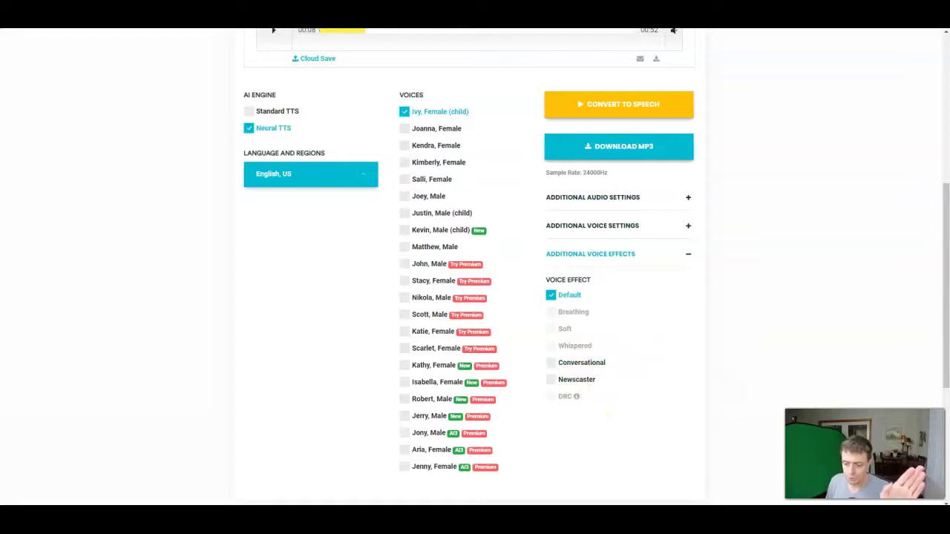
- Examine the Pauses, Speed, Volume and Say as options available for editing the script with the Neural engine
scroll(770, 442, "up", 5)
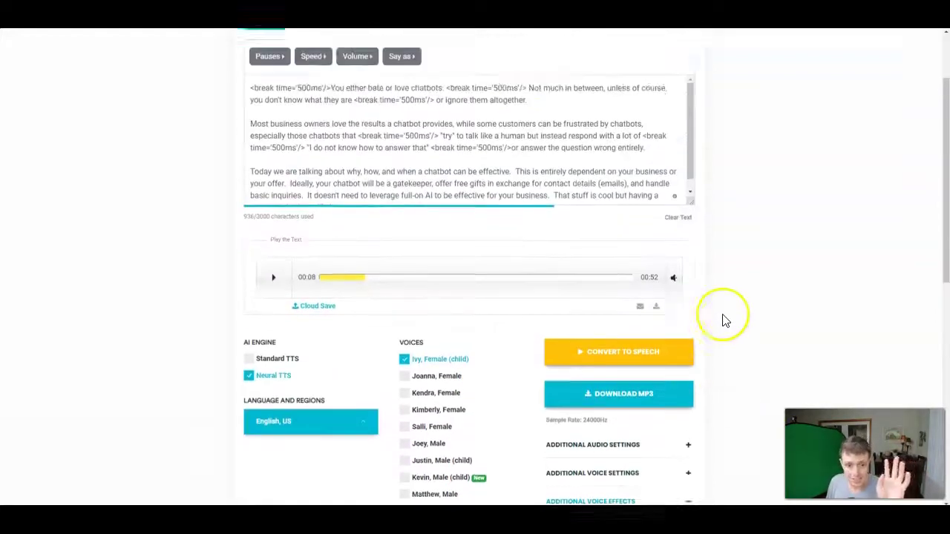
left_click(268, 158)
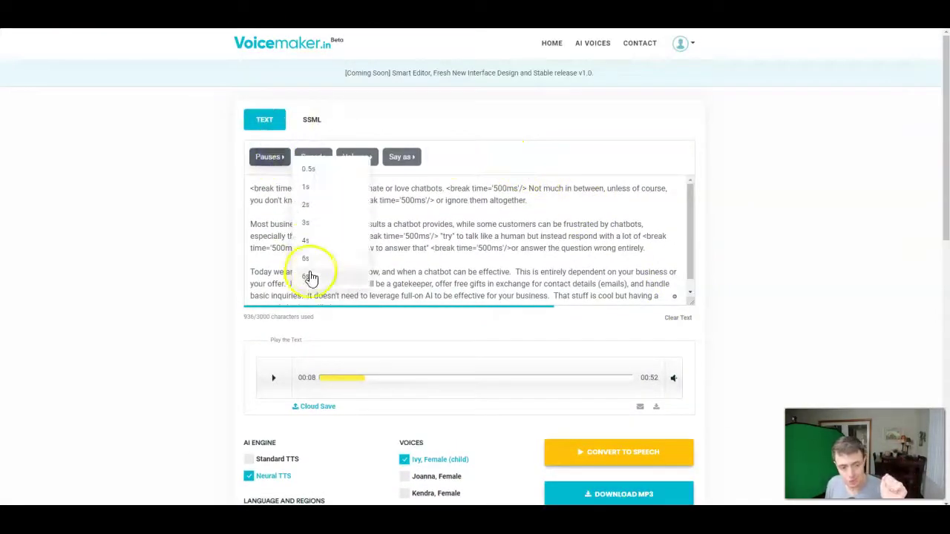
left_click(306, 158)
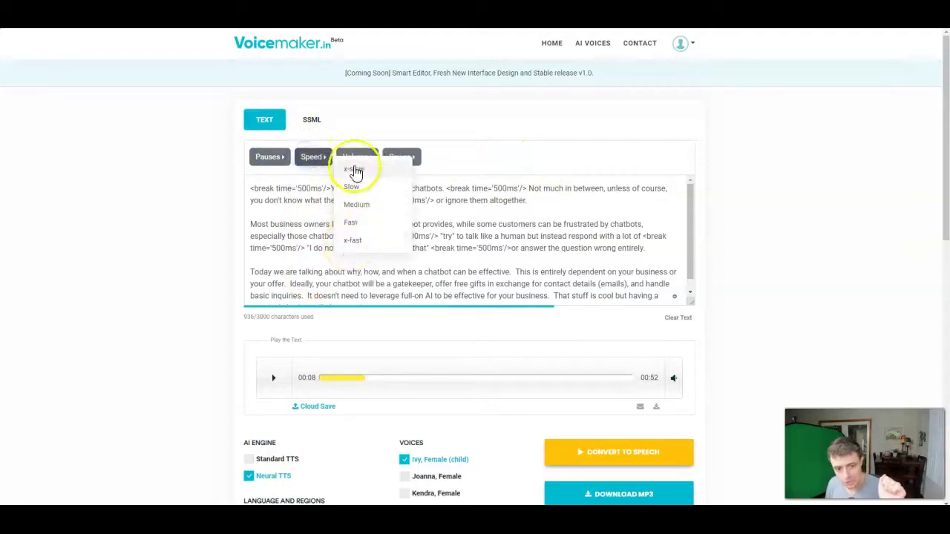
left_click(294, 226)
left_click_drag(295, 226, 250, 226)
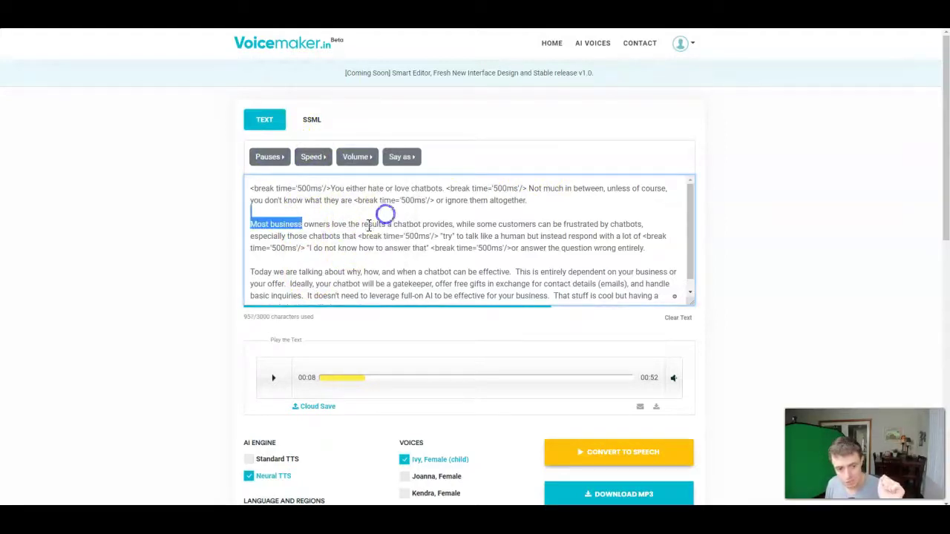
left_click(356, 156)
left_click(341, 248)
left_click(402, 155)
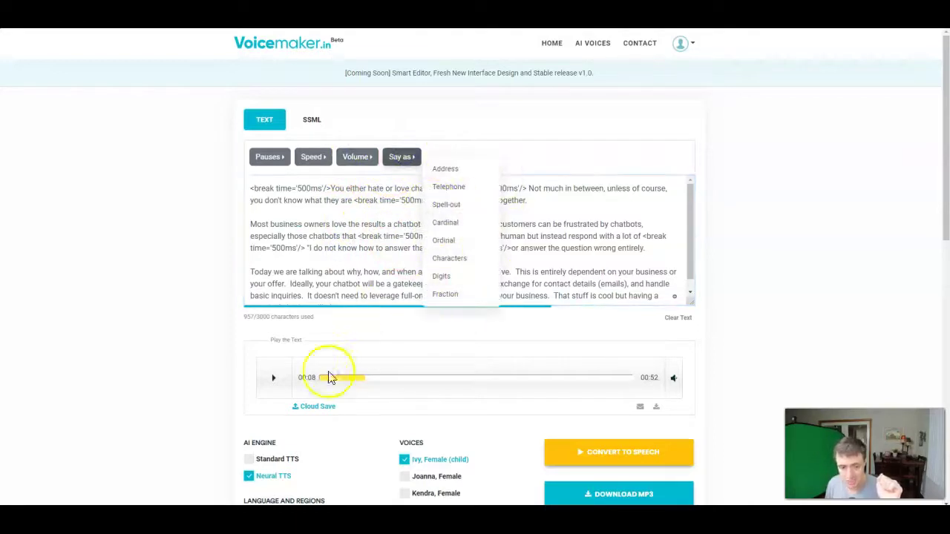
- Switch the AI engine to Standard TTS and display the Voice Effect options for the script
left_click(278, 459)
left_click(277, 157)
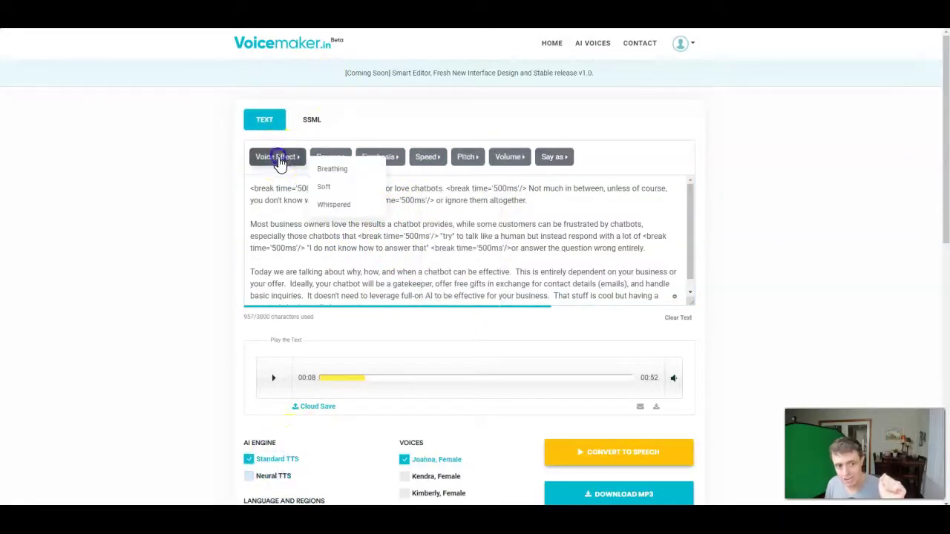